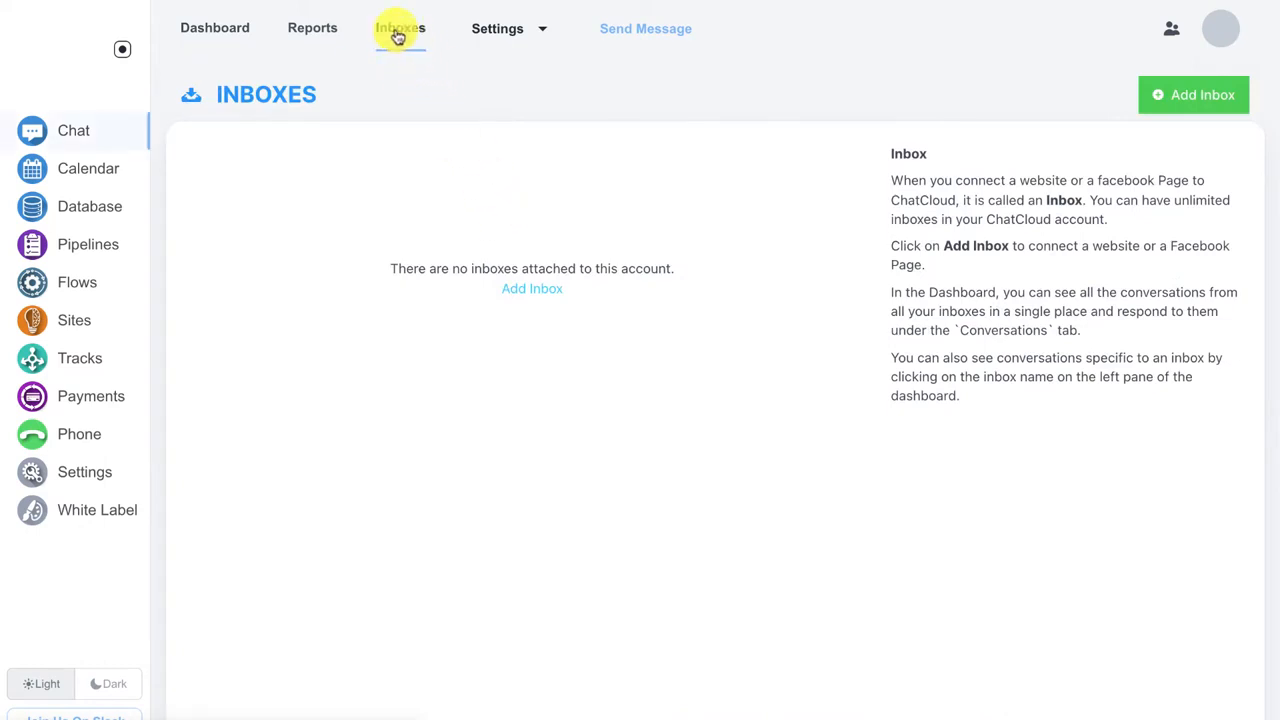
Step: Start adding a new inbox from the empty Inboxes page
{"action": "left_click", "coordinate": [526, 289]}
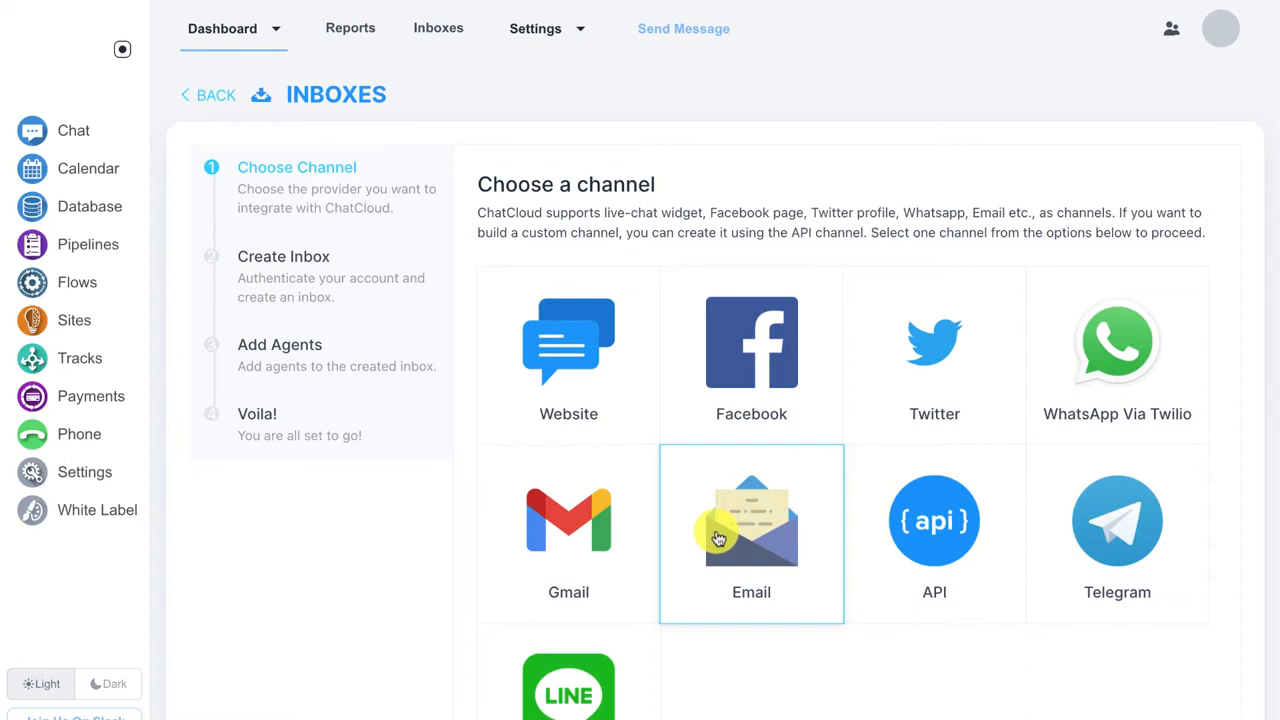
Step: Create an Email channel named 'Joes Inbox' using the support Gmail address
{"action": "left_click", "coordinate": [717, 539]}
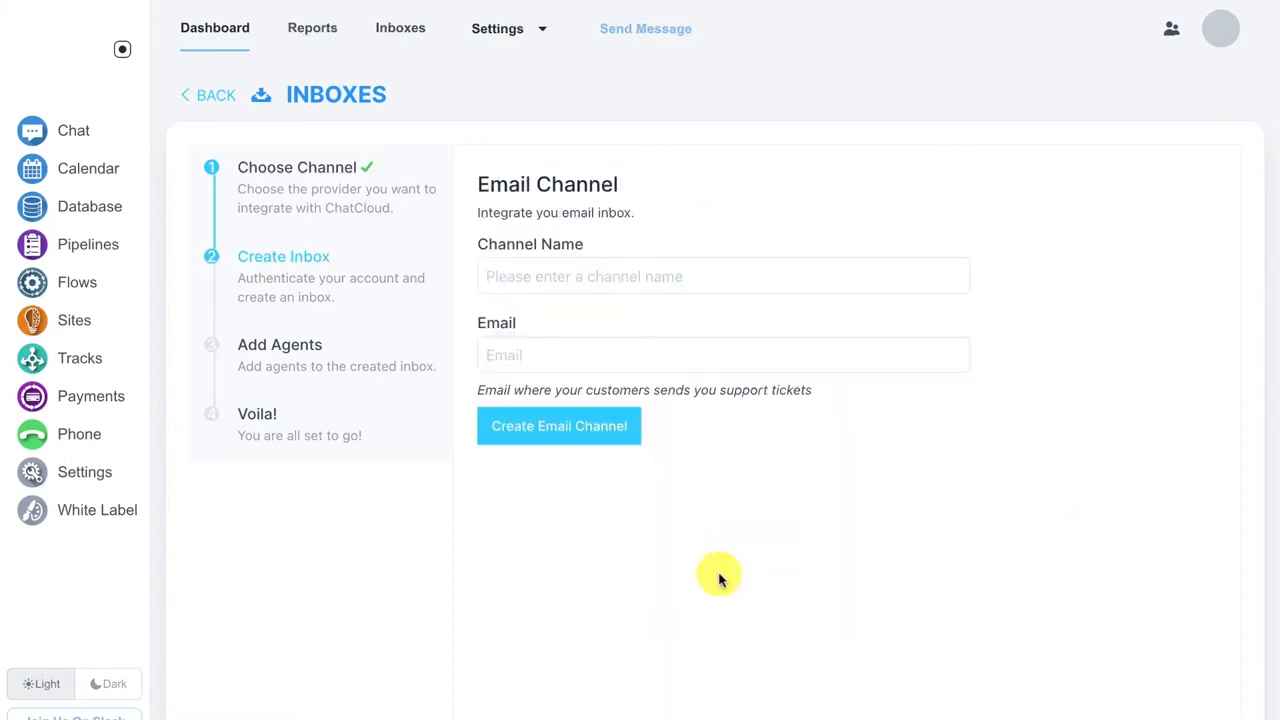
{"action": "left_click", "coordinate": [524, 261]}
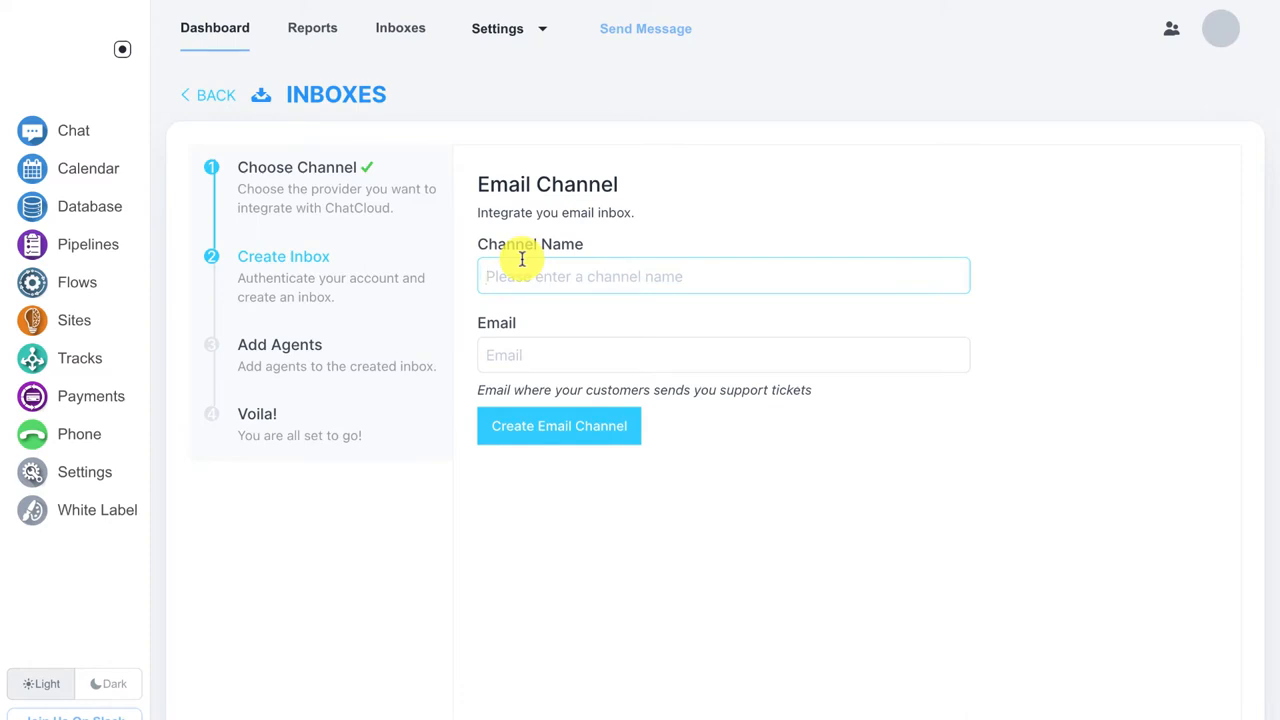
{"action": "type", "text": "Joes Inbox"}
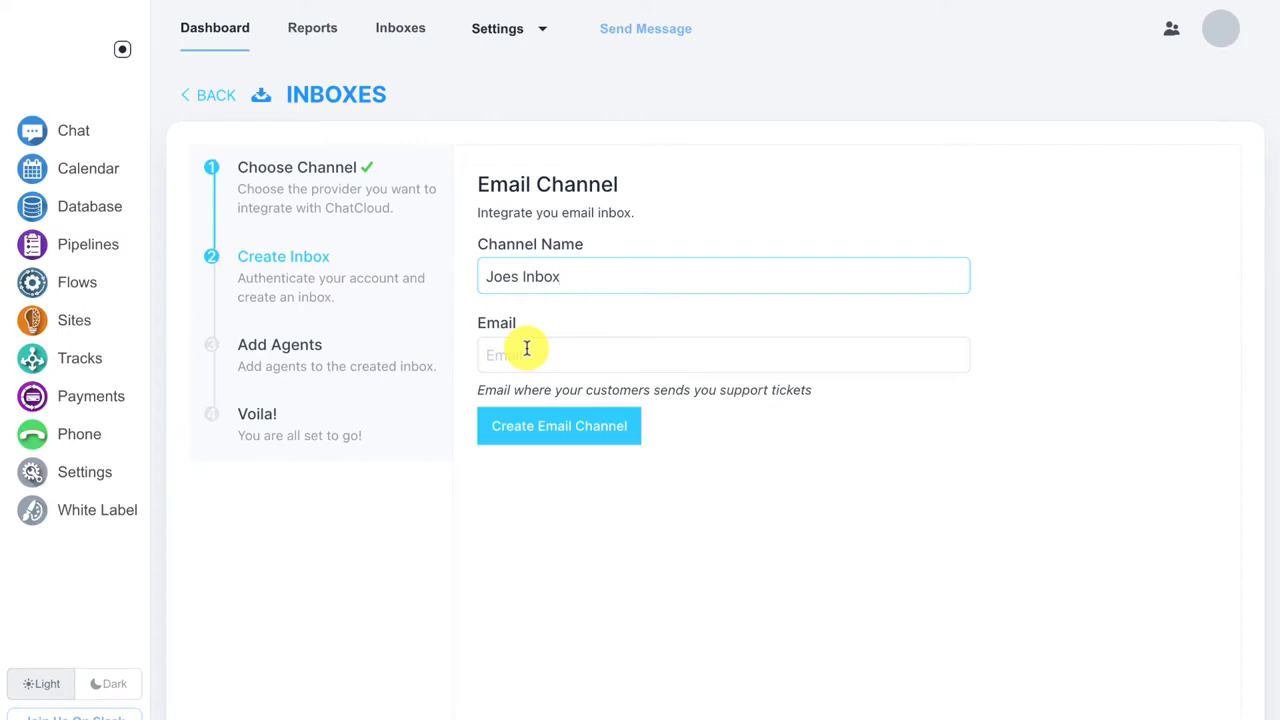
{"action": "left_click", "coordinate": [526, 348]}
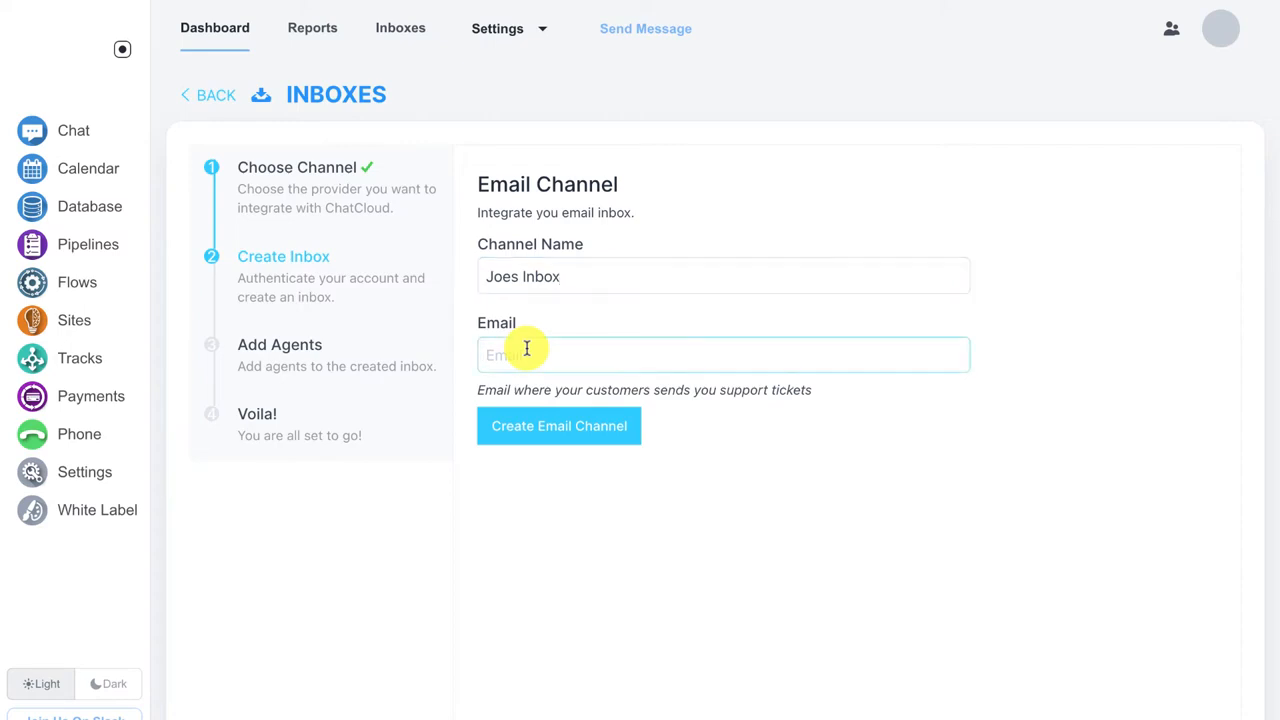
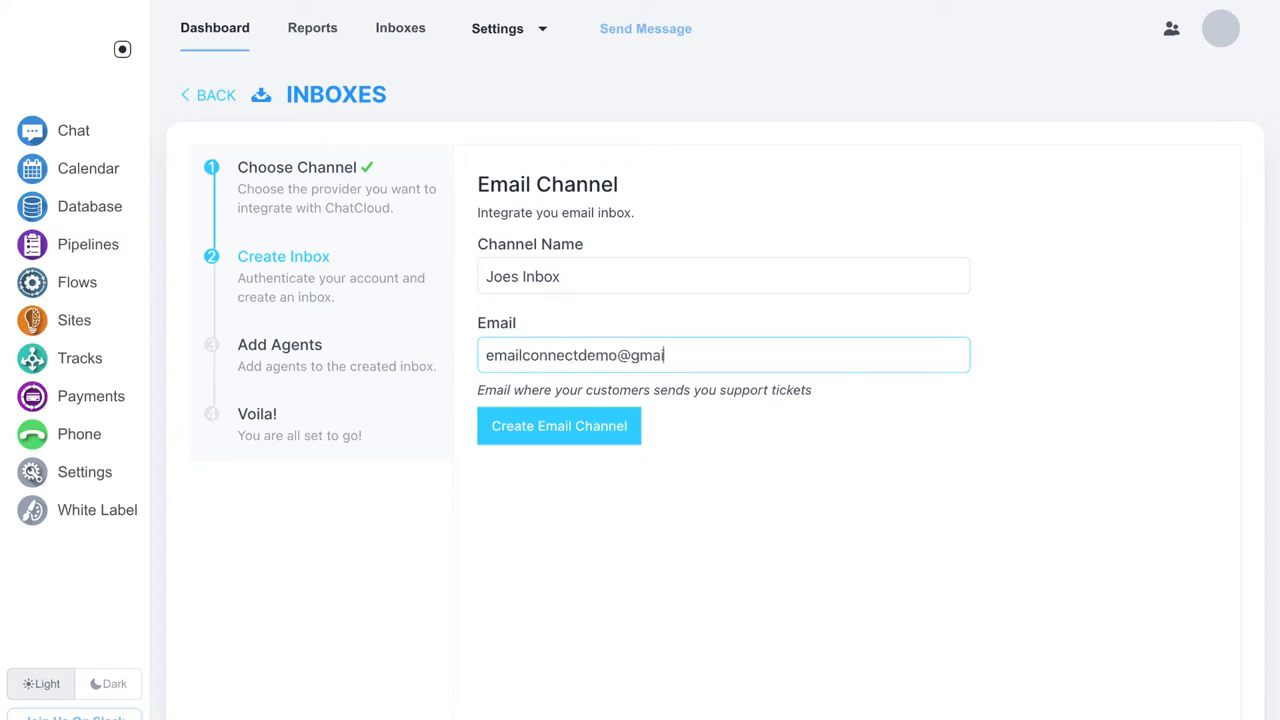
{"action": "left_click", "coordinate": [529, 423]}
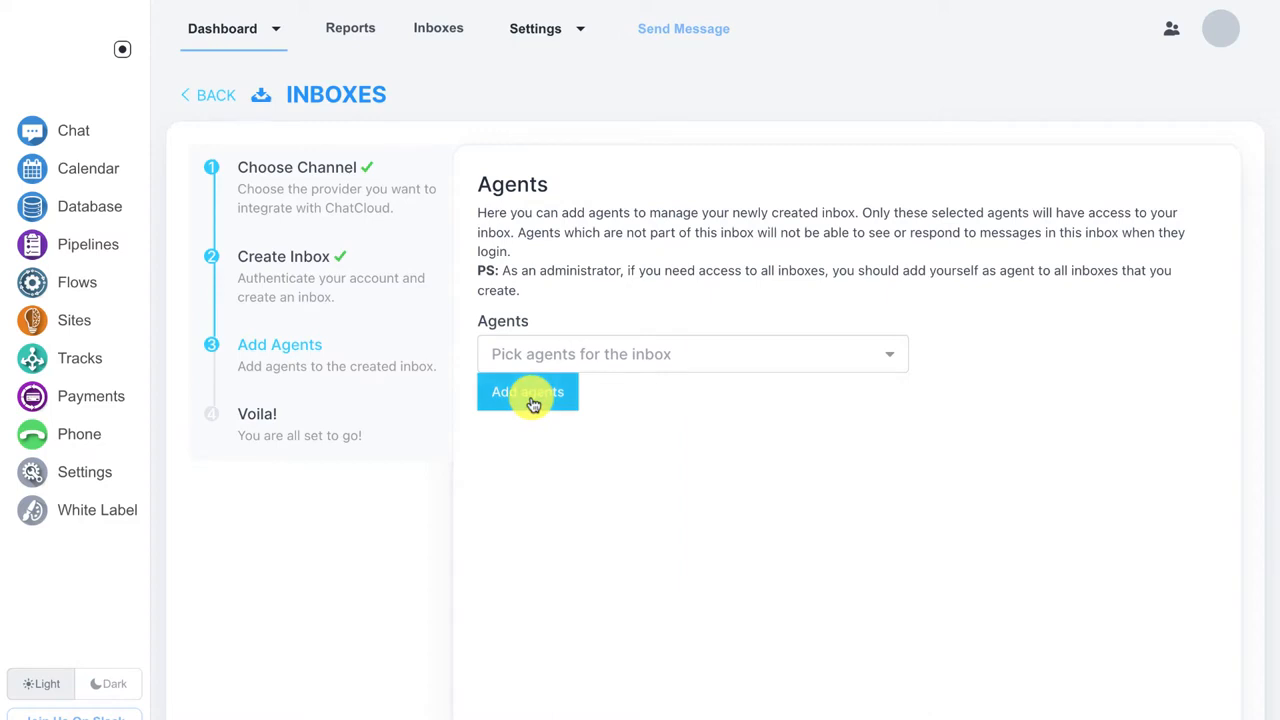
Step: Complete the Add Agents step to finish the inbox setup
{"action": "left_click", "coordinate": [533, 403]}
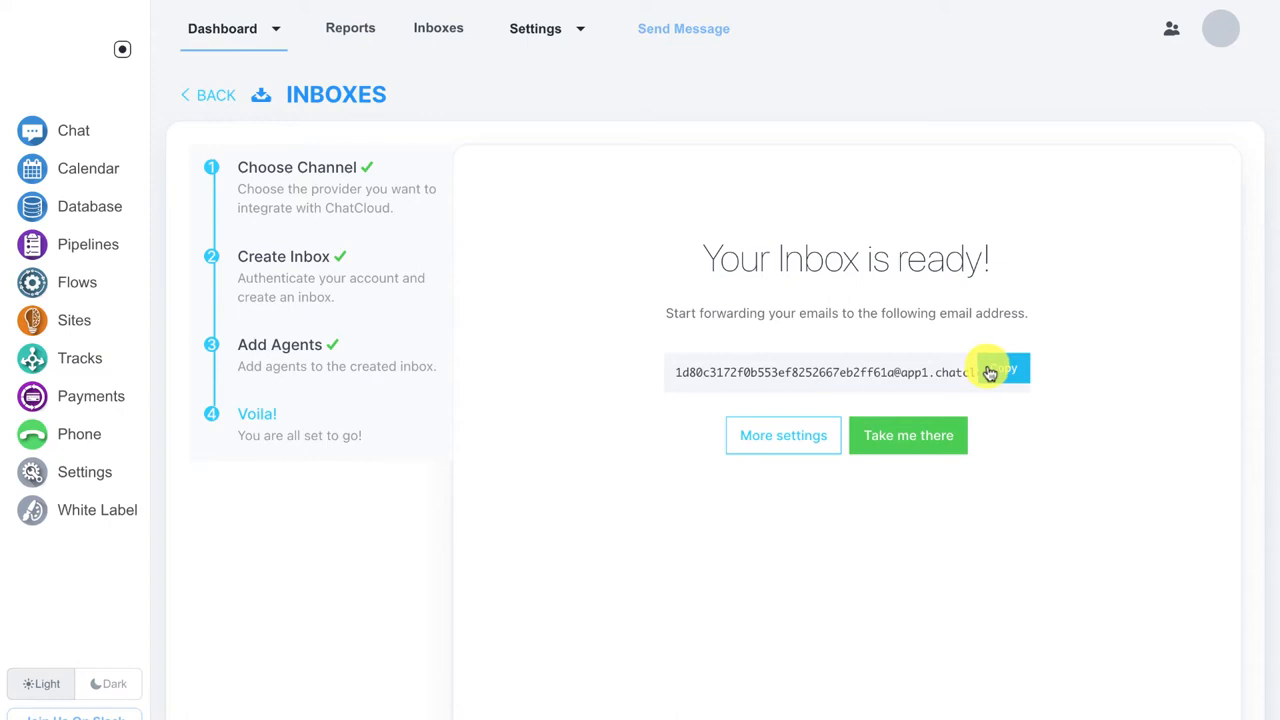
Step: Copy the new inbox's forwarding email address to the clipboard
{"action": "left_click", "coordinate": [989, 372]}
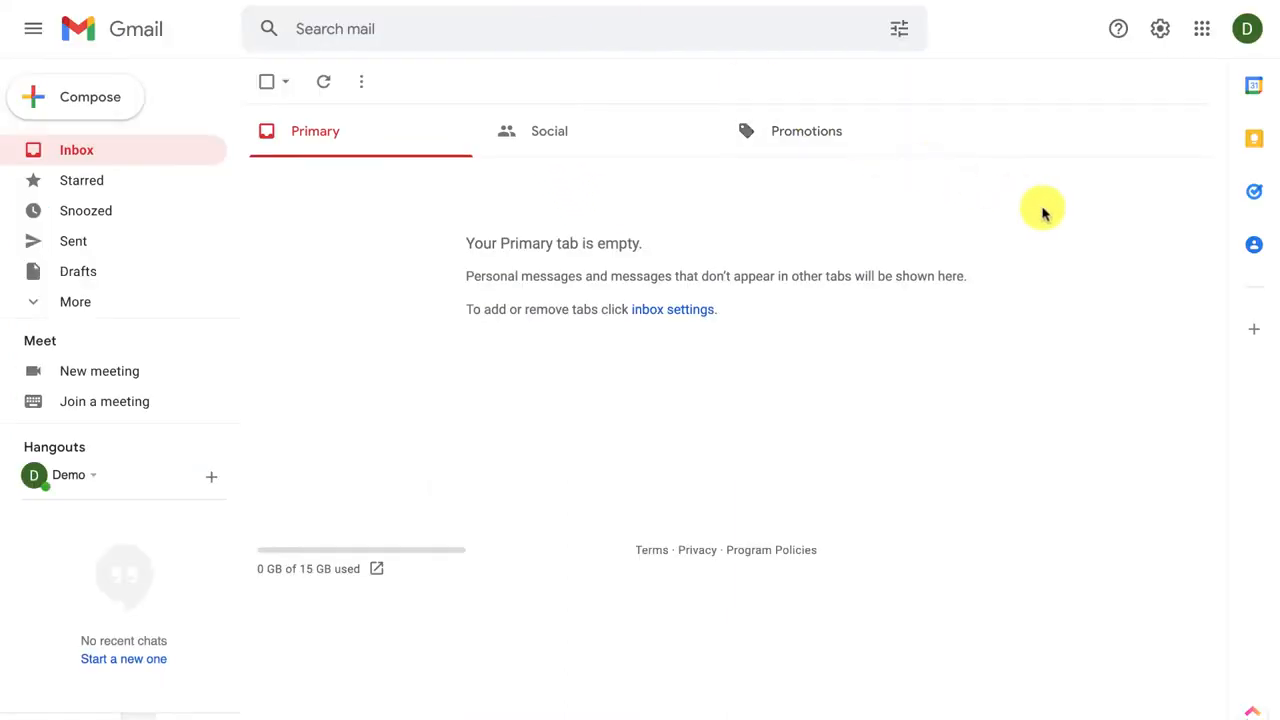
Step: In Gmail's Forwarding and POP/IMAP settings, add the pasted ChatCloud address for forwarding
{"action": "left_click", "coordinate": [1160, 37]}
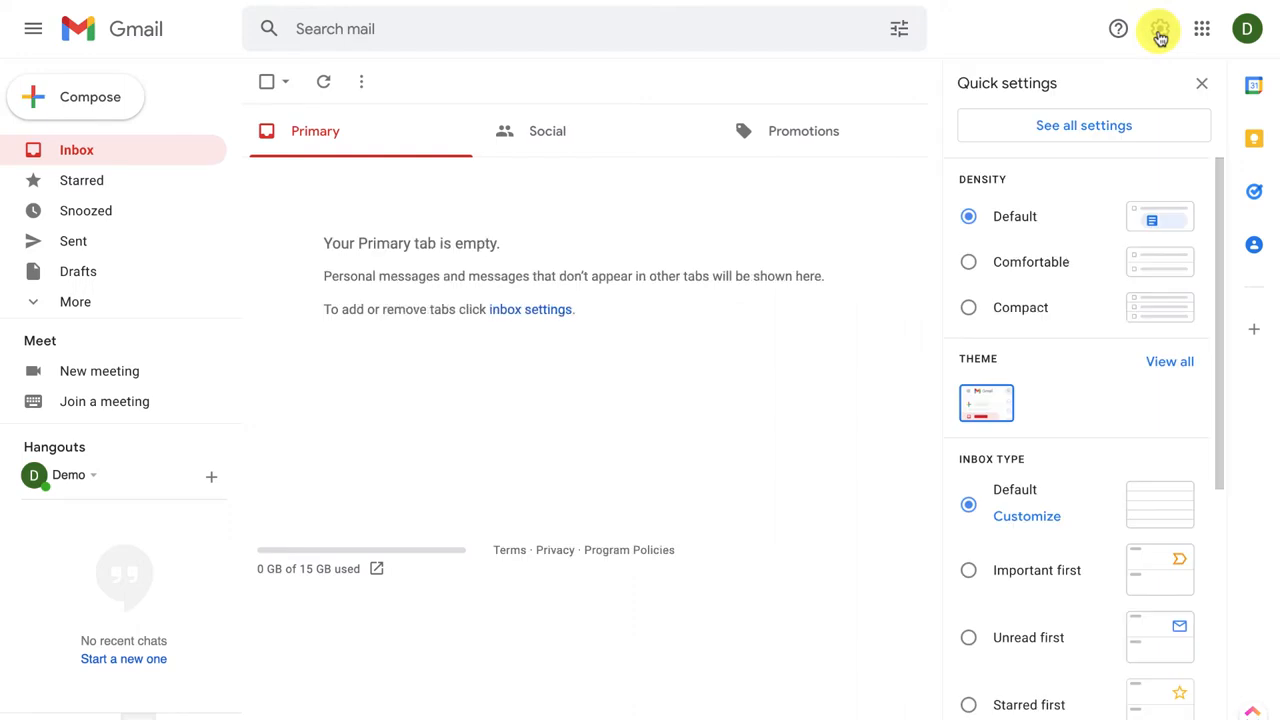
{"action": "left_click", "coordinate": [1107, 131]}
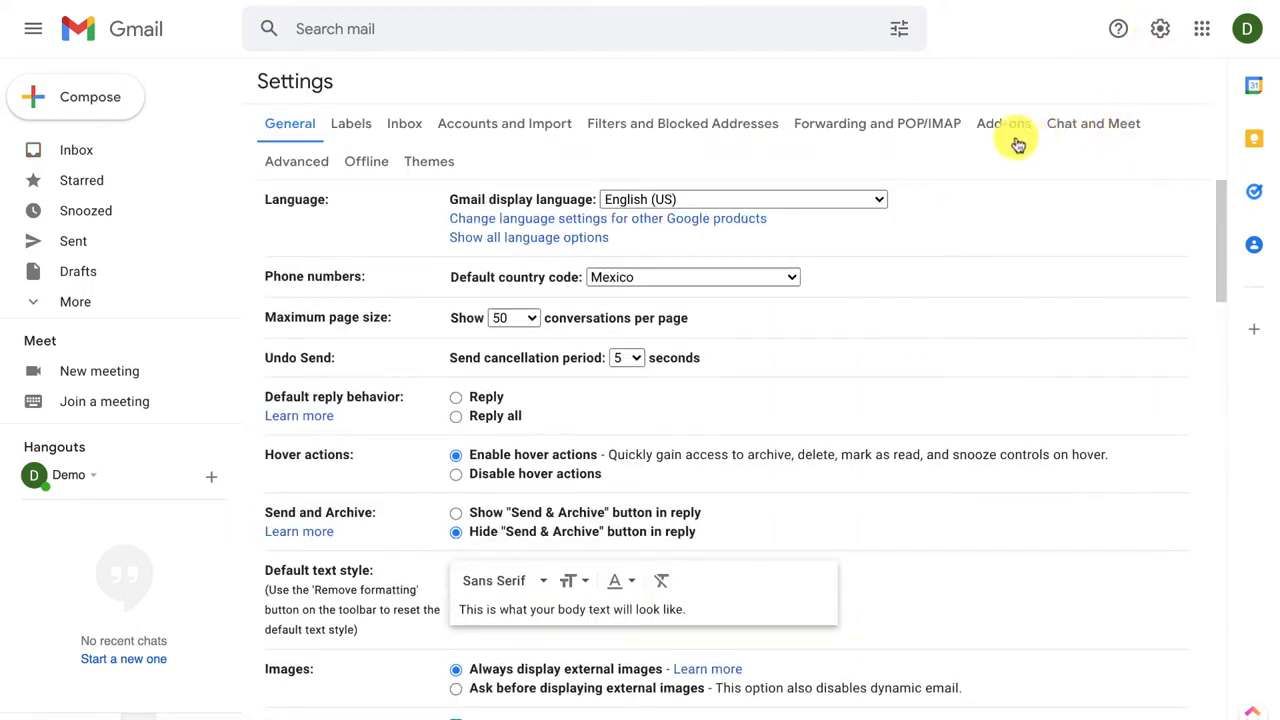
{"action": "left_click", "coordinate": [876, 128]}
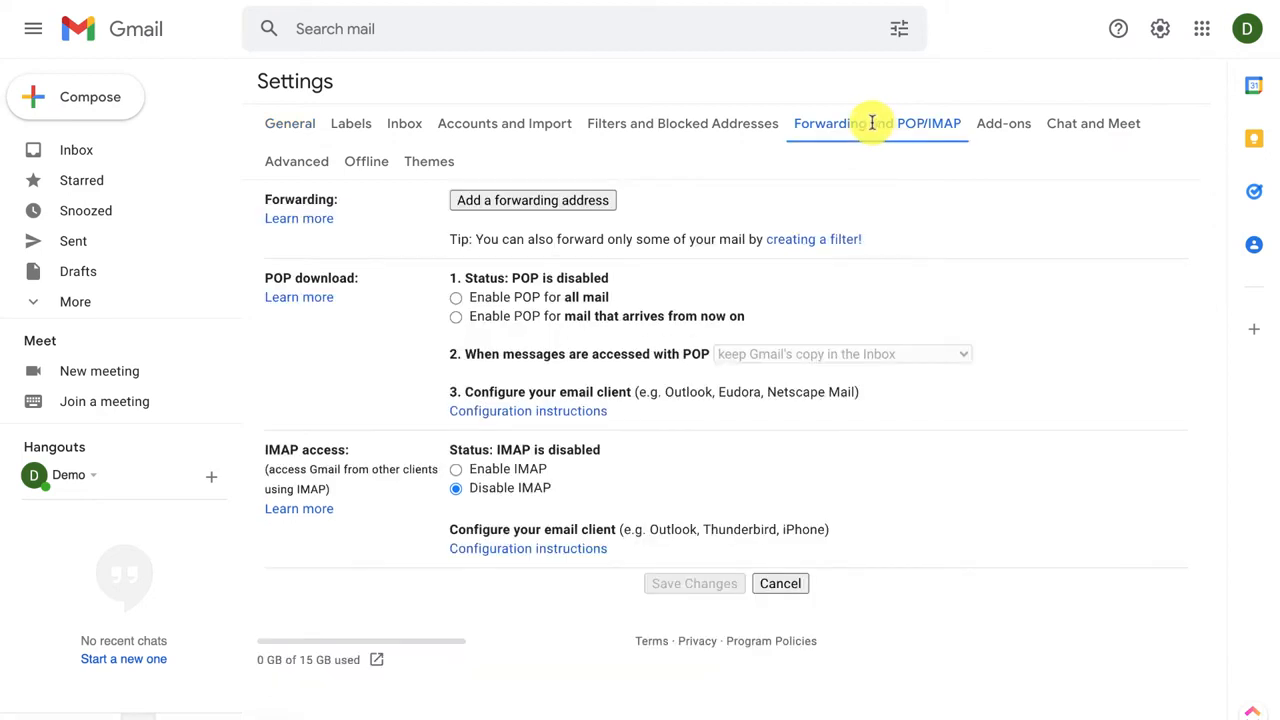
{"action": "left_click", "coordinate": [586, 205]}
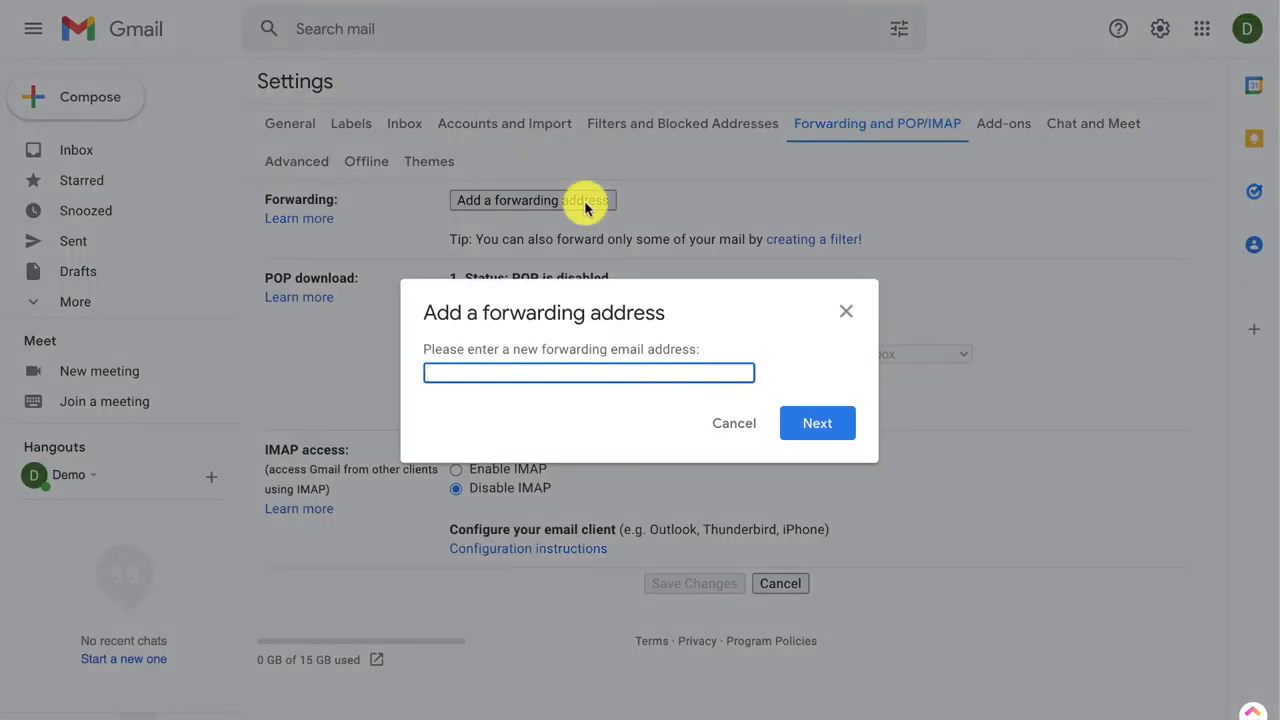
{"action": "key", "text": "ctrl+v"}
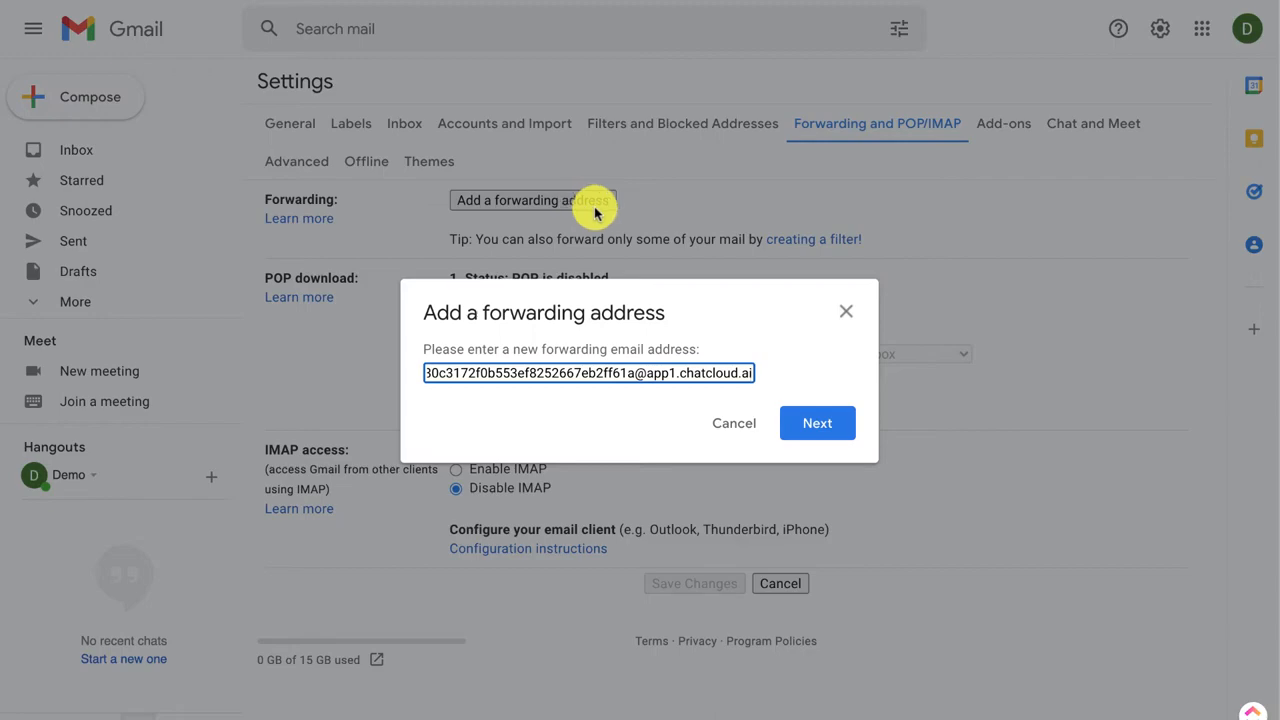
{"action": "left_click", "coordinate": [815, 428]}
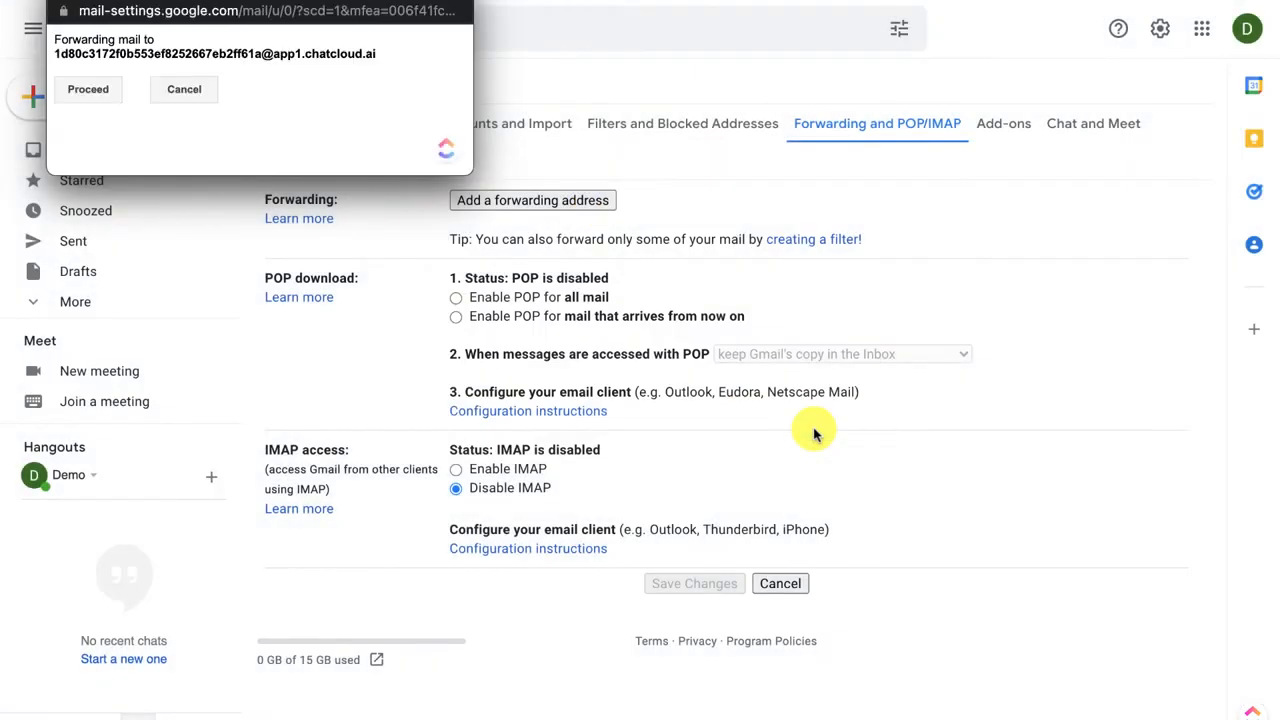
Step: Confirm forwarding to the ChatCloud address, dismiss the code notice, and return to ChatCloud
{"action": "left_click", "coordinate": [97, 91]}
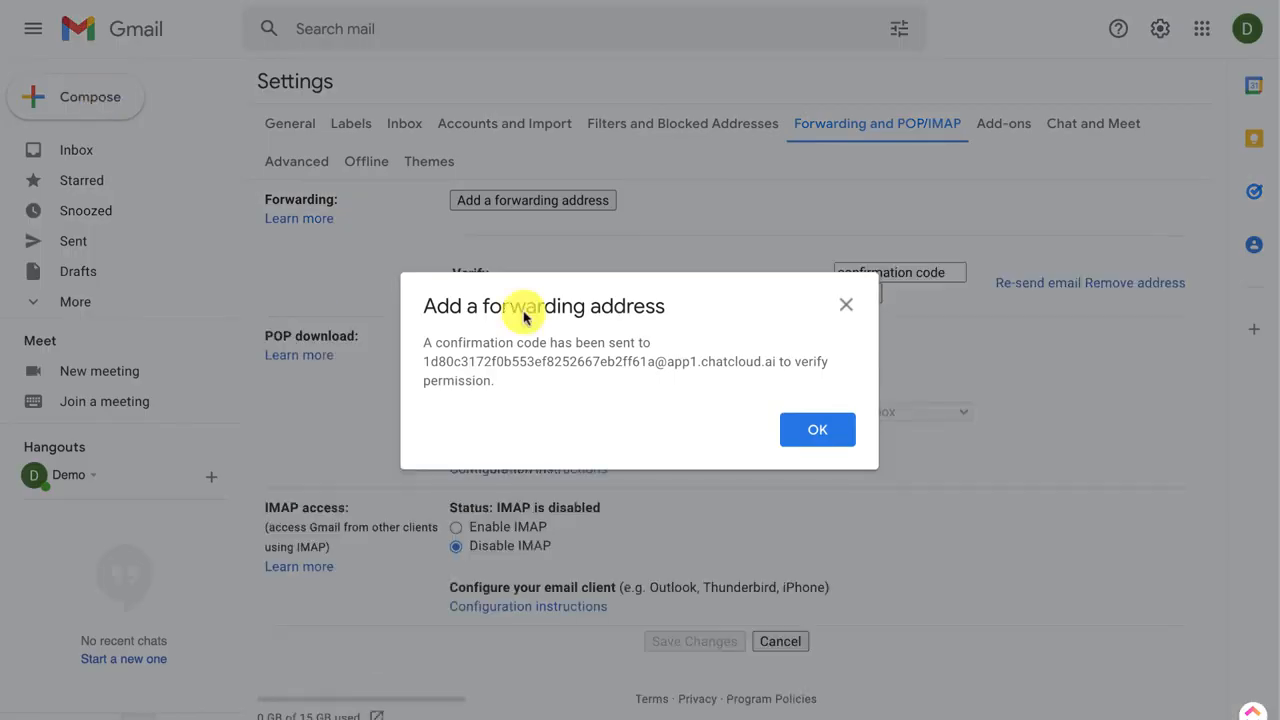
{"action": "left_click", "coordinate": [803, 433]}
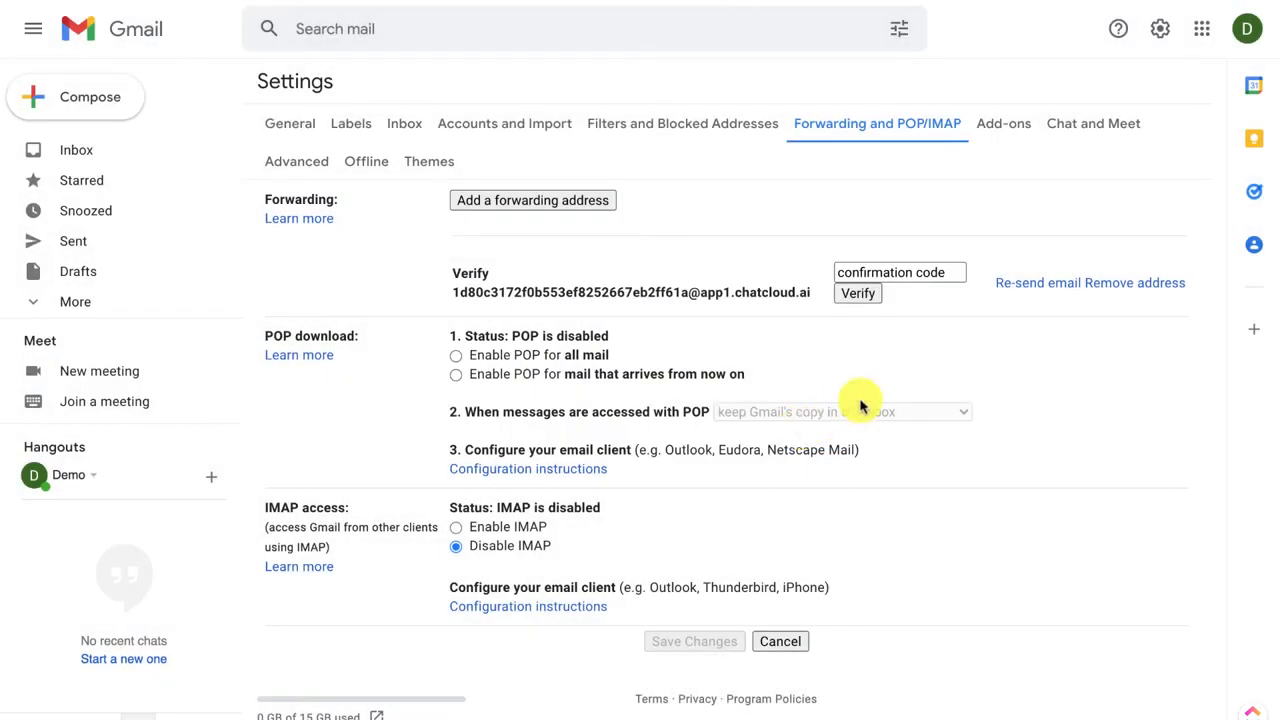
{"action": "left_click", "coordinate": [917, 273]}
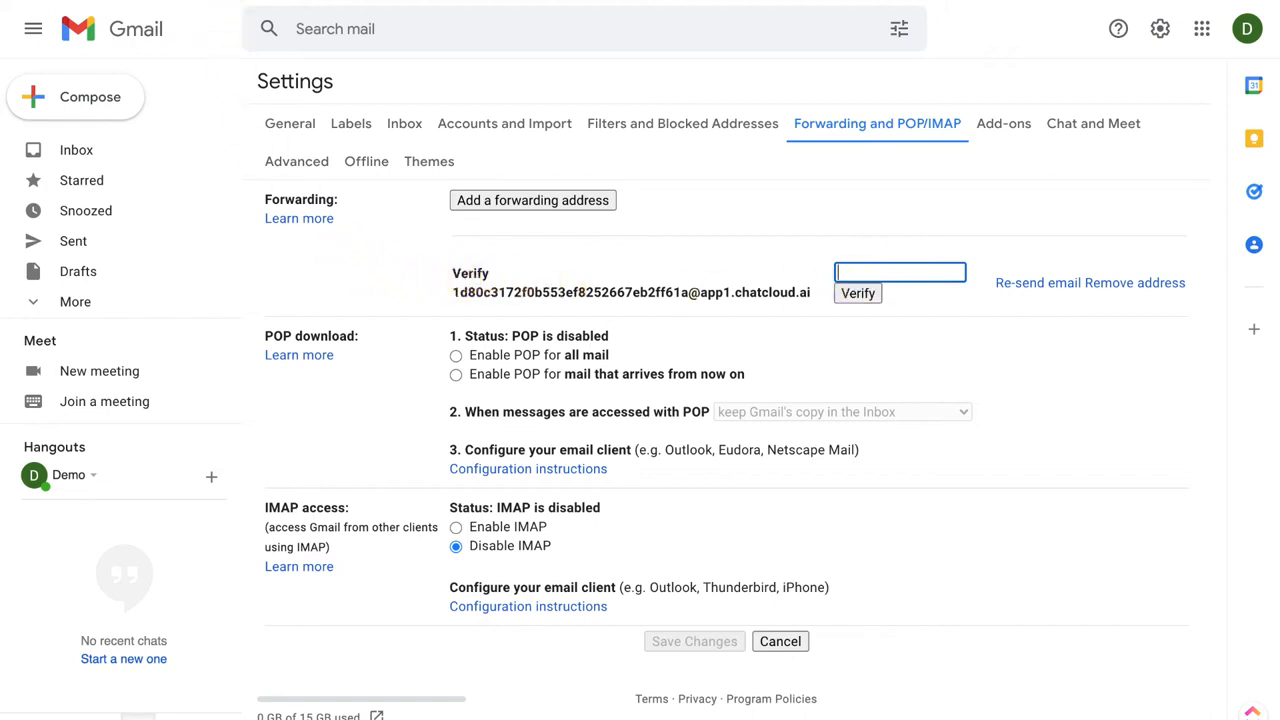
{"action": "left_click", "coordinate": [202, 0]}
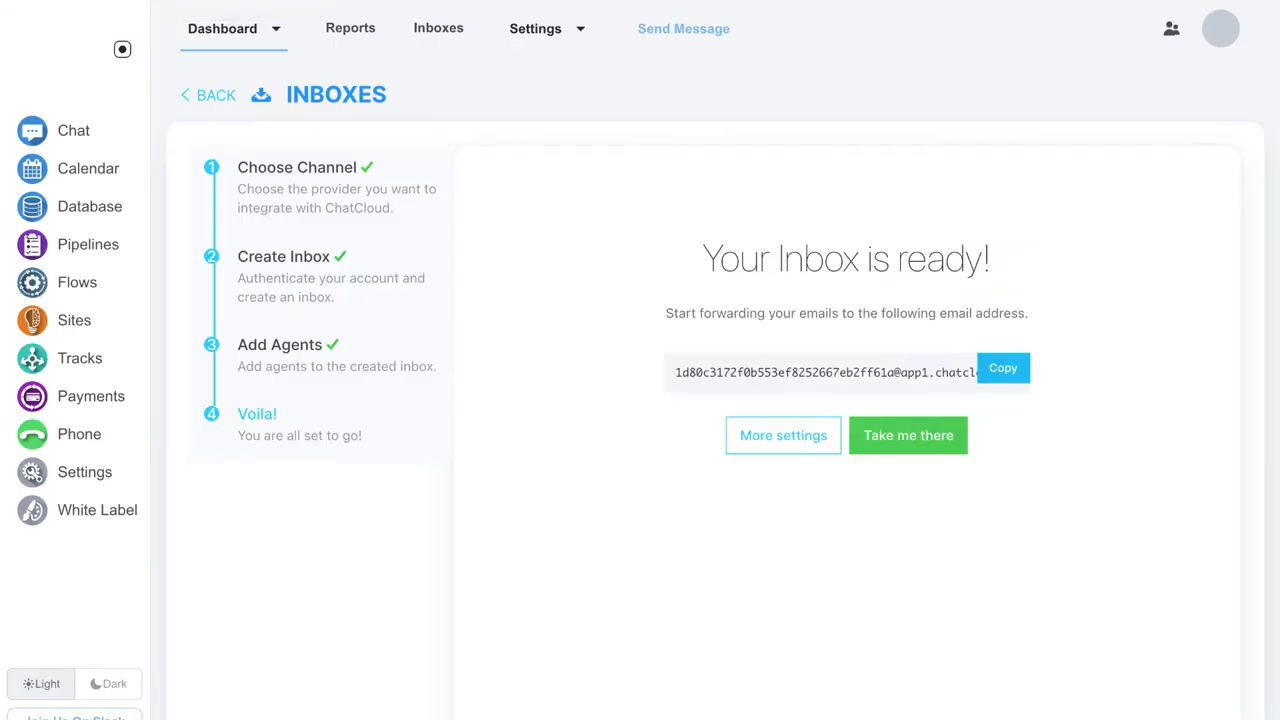
Step: In Joes Inbox, open the Gmail Team confirmation email under All and copy its confirmation code
{"action": "left_click", "coordinate": [911, 446]}
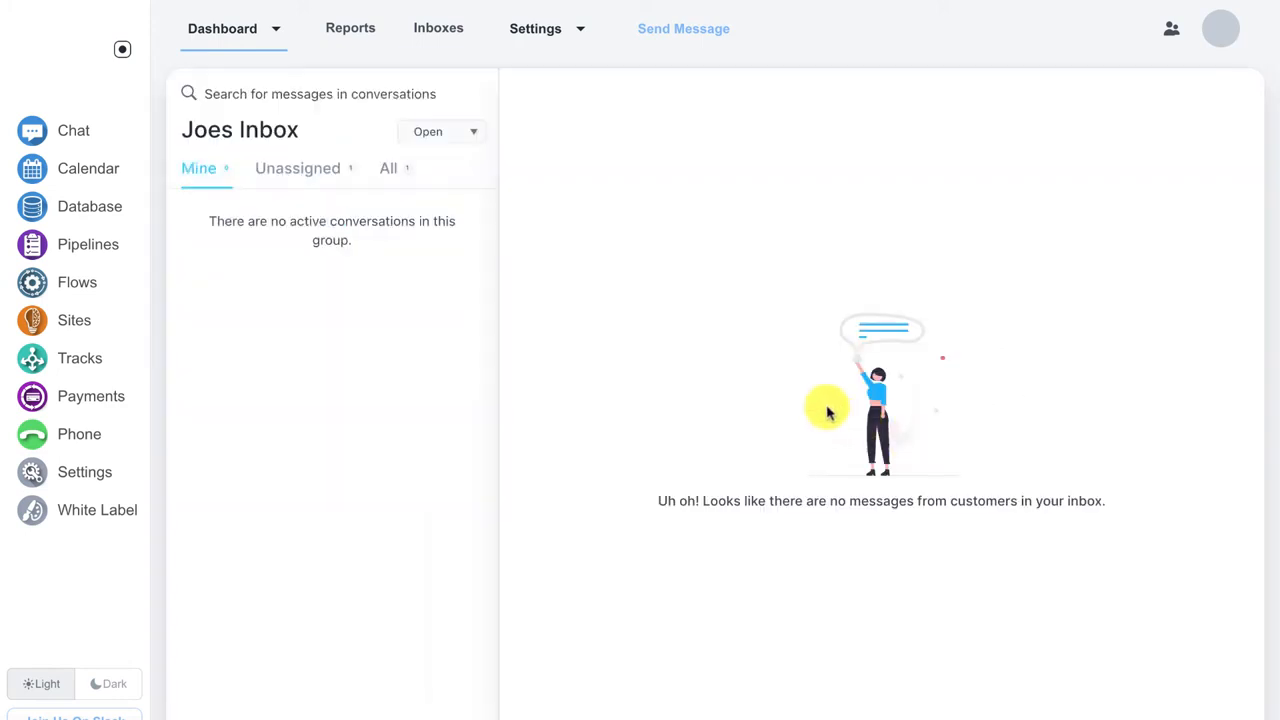
{"action": "left_click", "coordinate": [395, 170]}
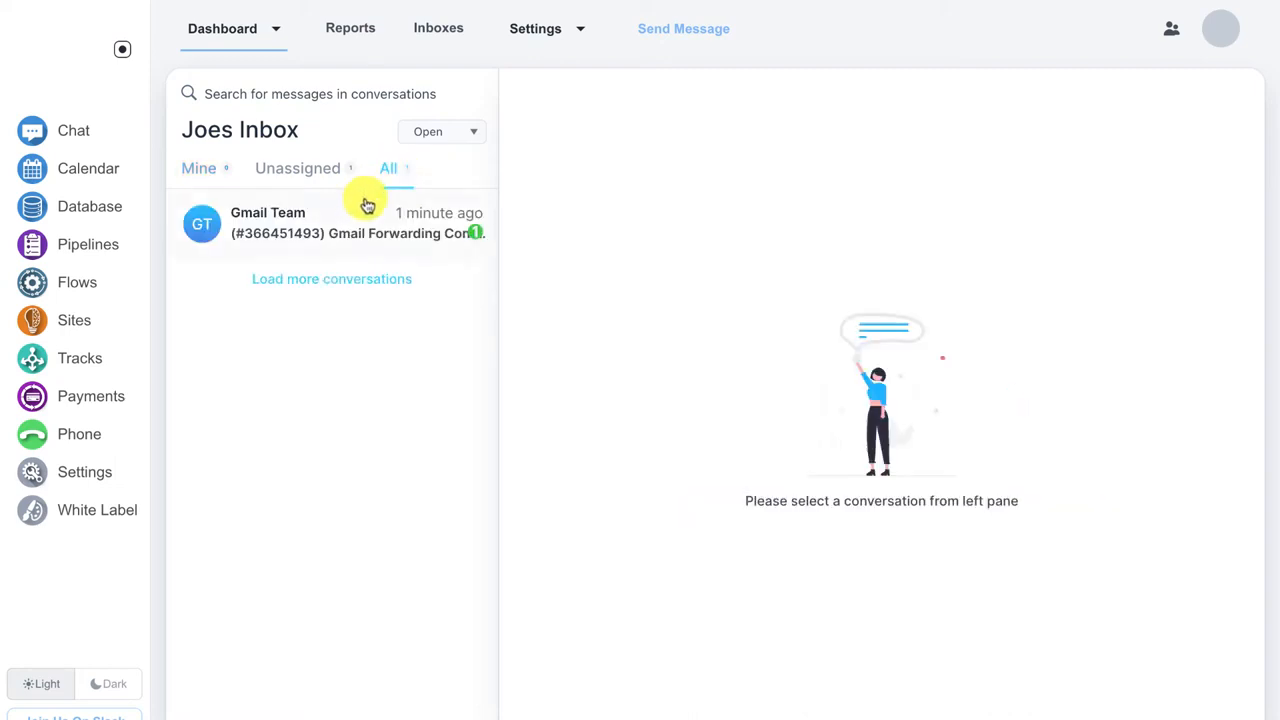
{"action": "left_click", "coordinate": [355, 219]}
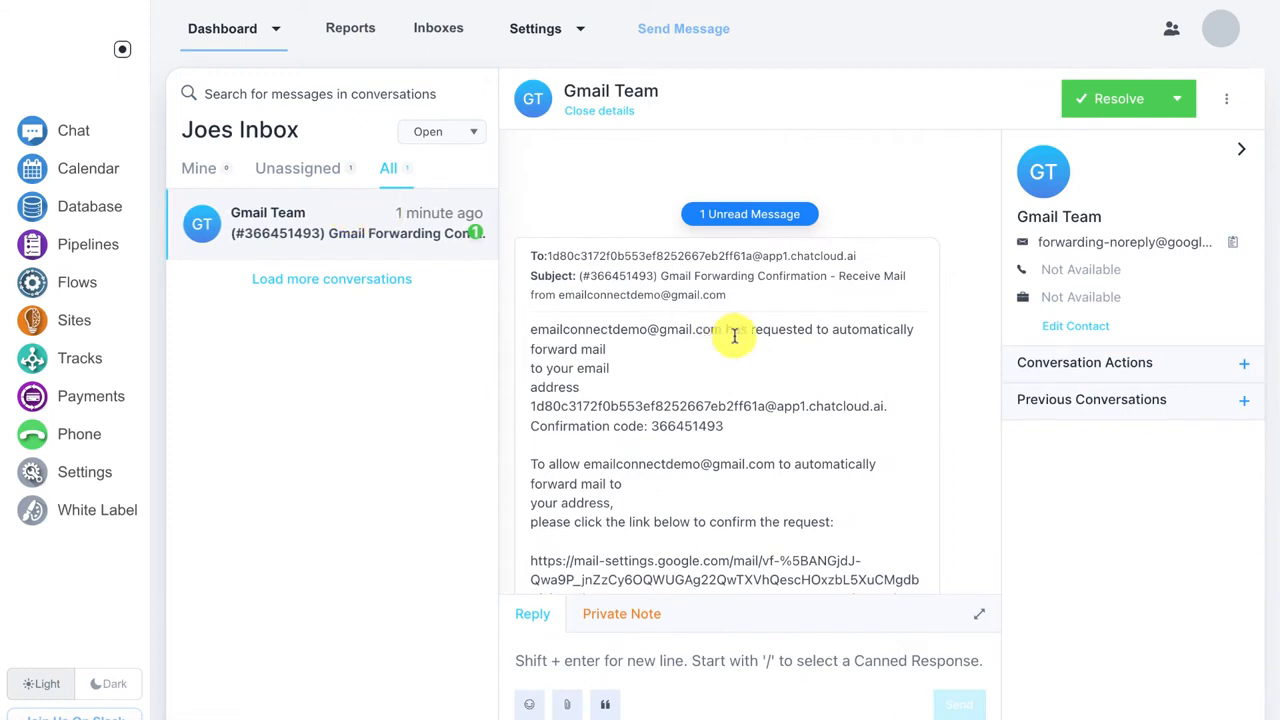
{"action": "scroll", "coordinate": [734, 336], "scroll_direction": "down", "scroll_amount": 4}
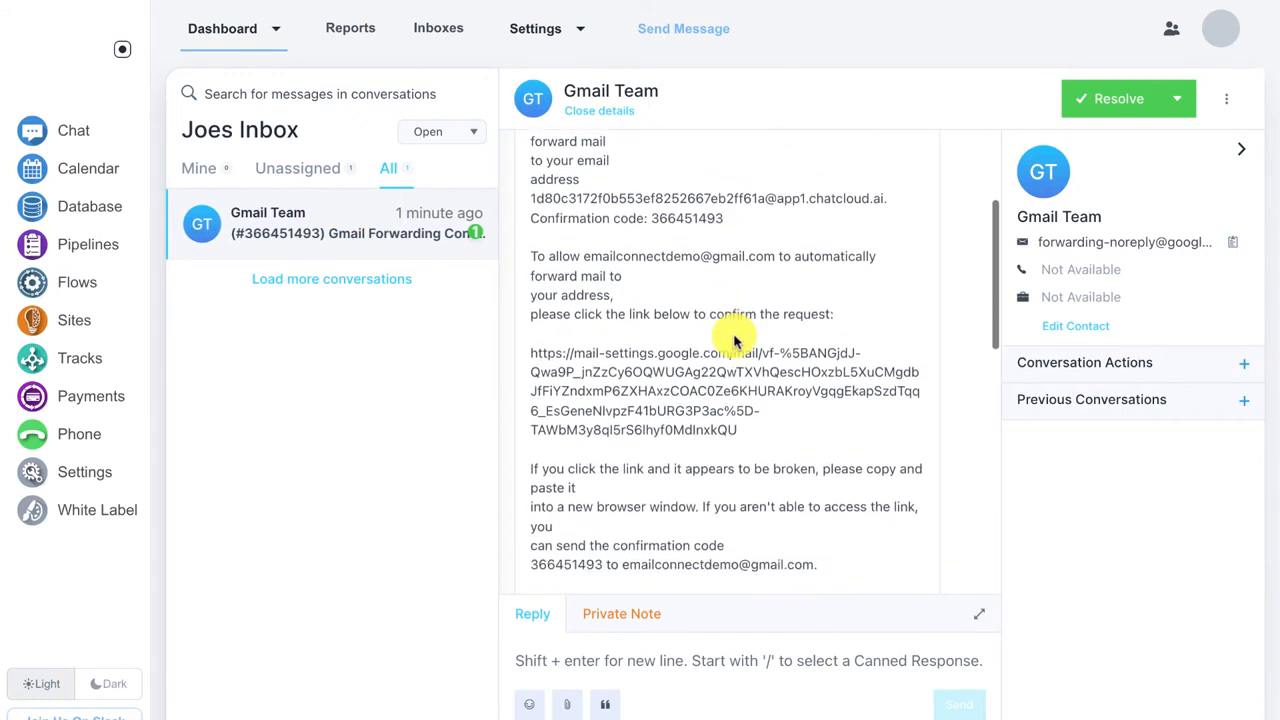
{"action": "scroll", "coordinate": [680, 210], "scroll_direction": "down", "scroll_amount": 1}
{"action": "double_click", "coordinate": [680, 174]}
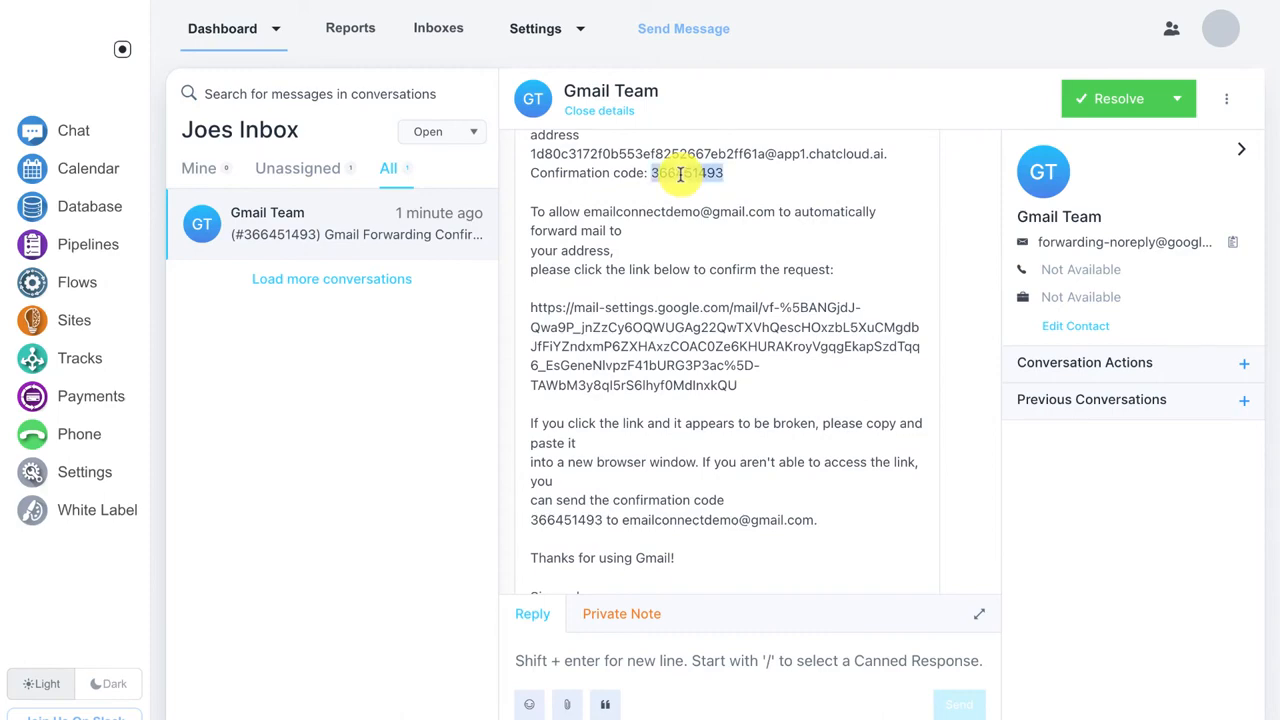
{"action": "right_click", "coordinate": [680, 174]}
{"action": "left_click", "coordinate": [684, 210]}
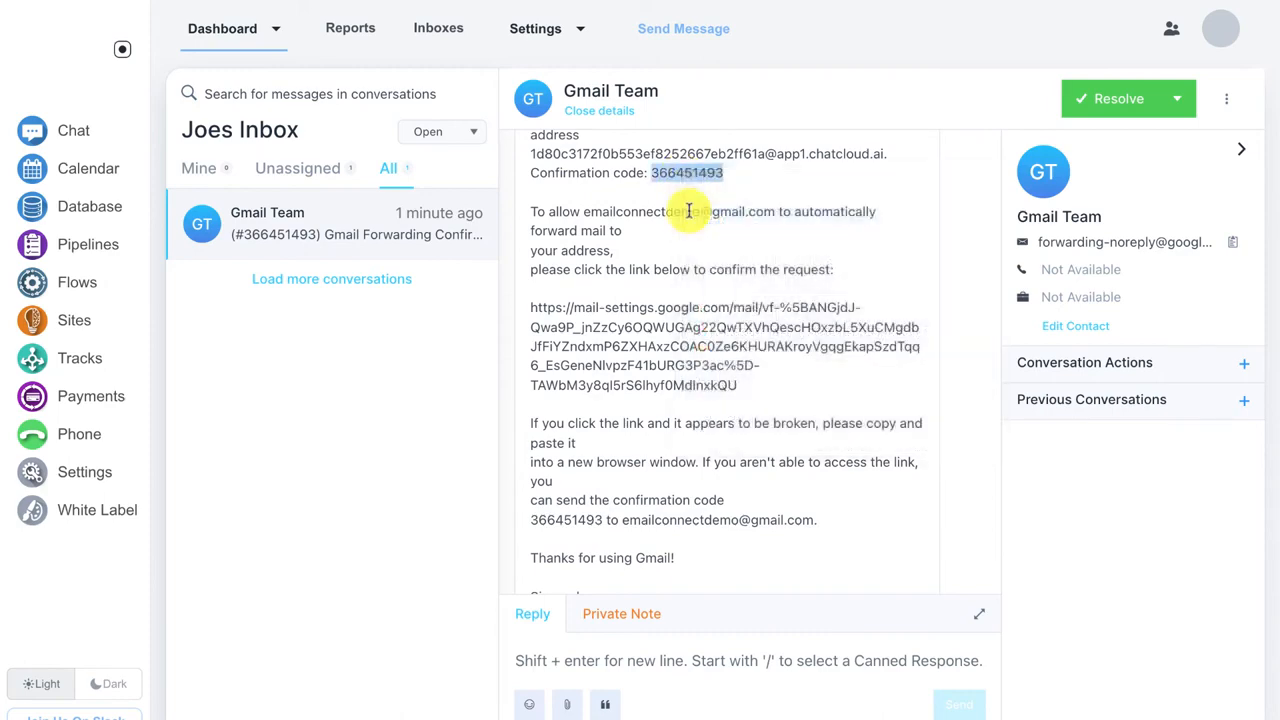
Step: Paste the confirmation code in Gmail and verify the ChatCloud forwarding address
{"action": "key", "text": "alt+Tab"}
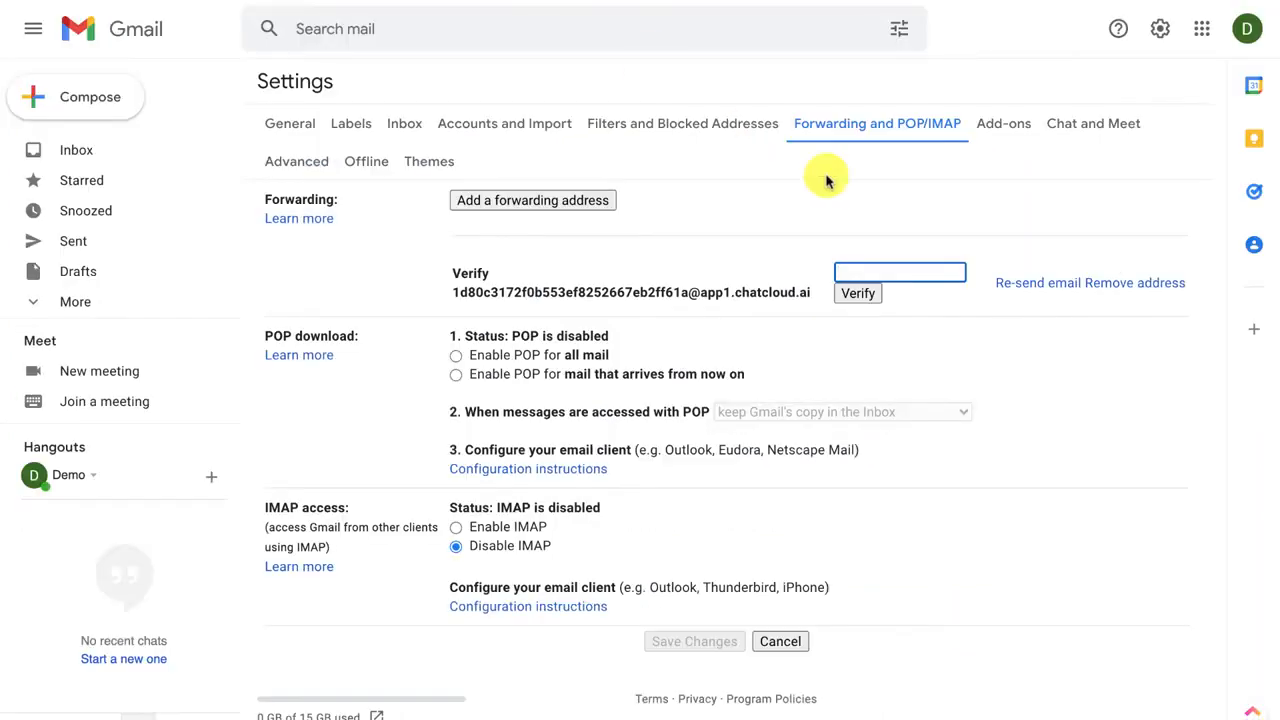
{"action": "right_click", "coordinate": [859, 266]}
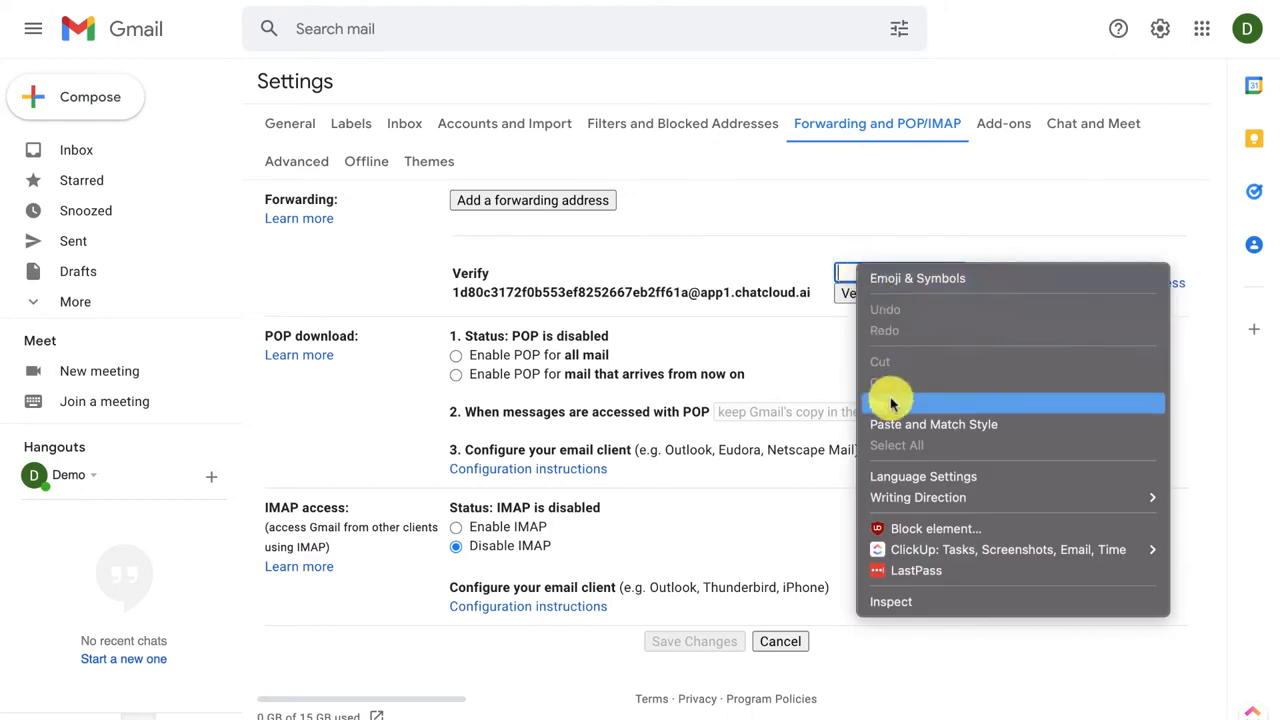
{"action": "left_click", "coordinate": [892, 402]}
{"action": "left_click", "coordinate": [868, 293]}
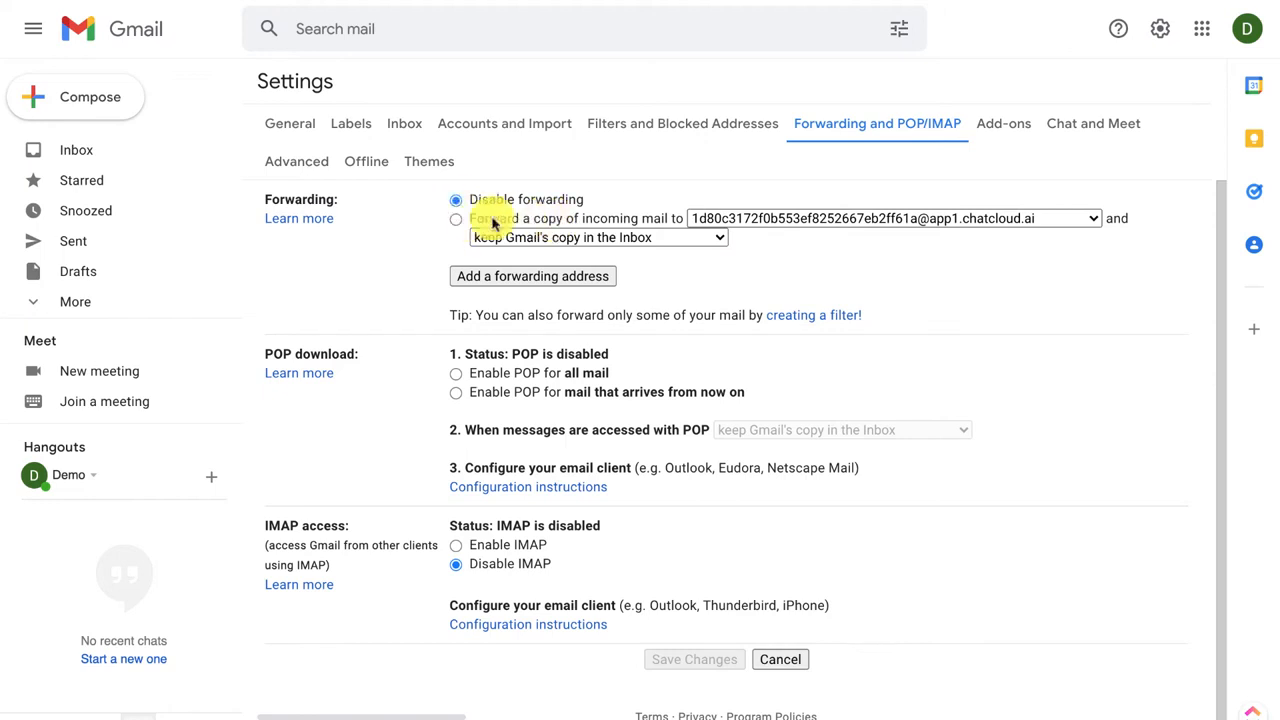
Step: Turn on forwarding to the ChatCloud address, keeping Gmail's copy in the Inbox, and save
{"action": "left_click", "coordinate": [456, 219]}
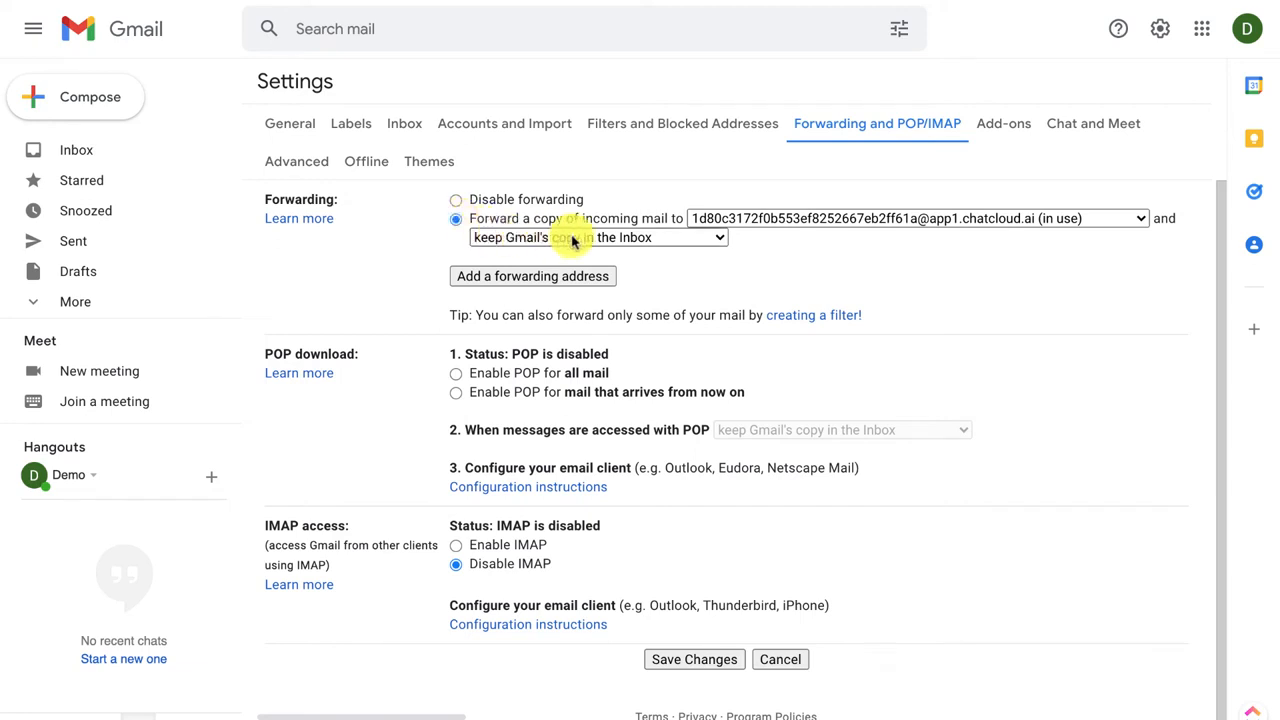
{"action": "left_click", "coordinate": [574, 238]}
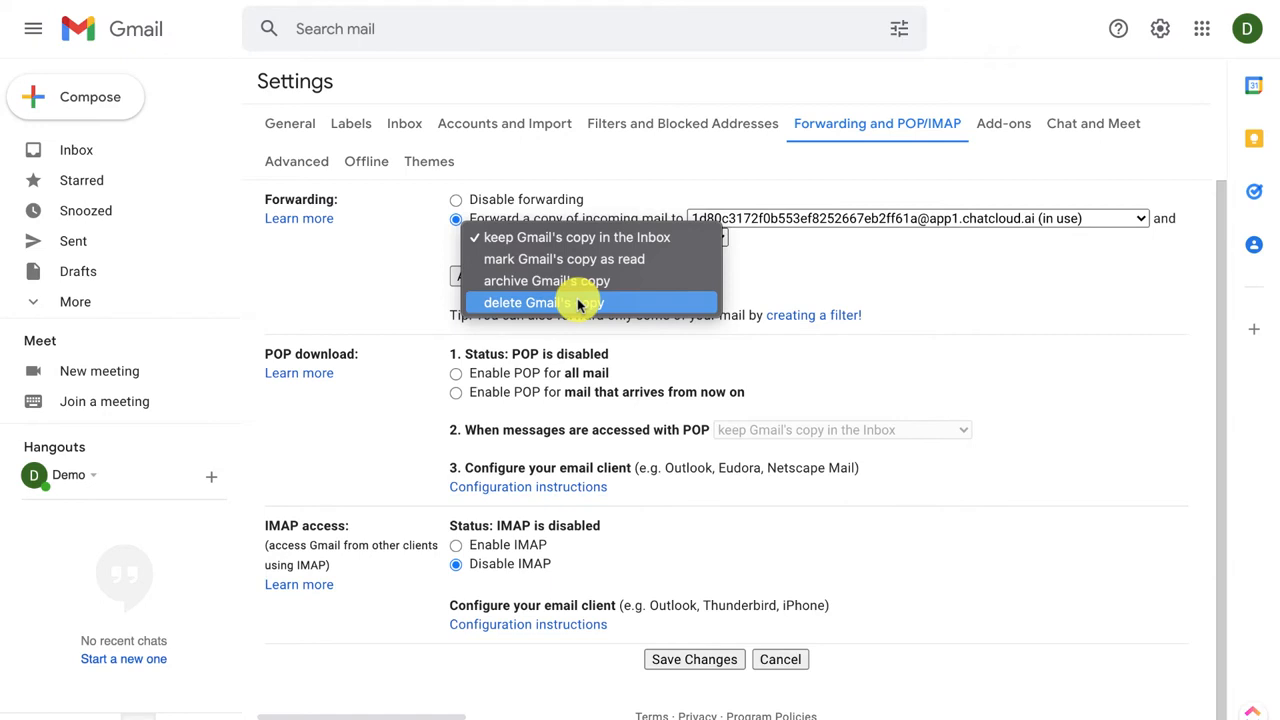
{"action": "left_click", "coordinate": [598, 240]}
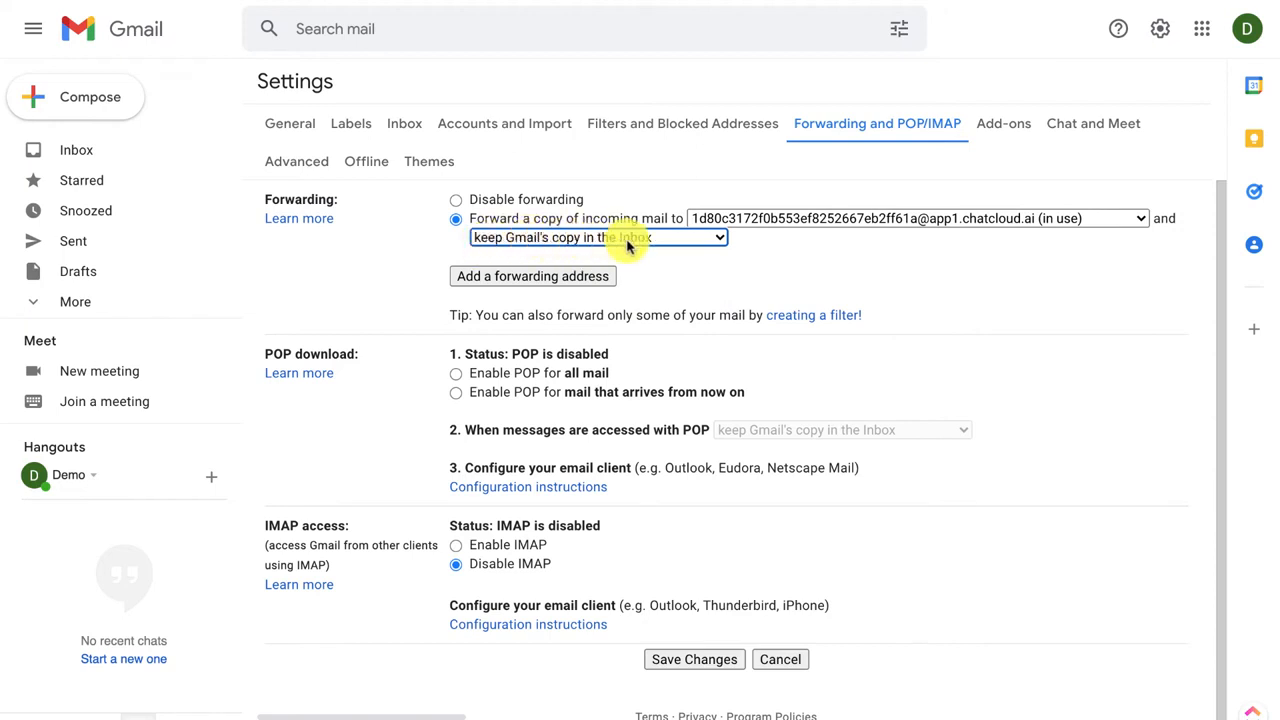
{"action": "left_click", "coordinate": [698, 660]}
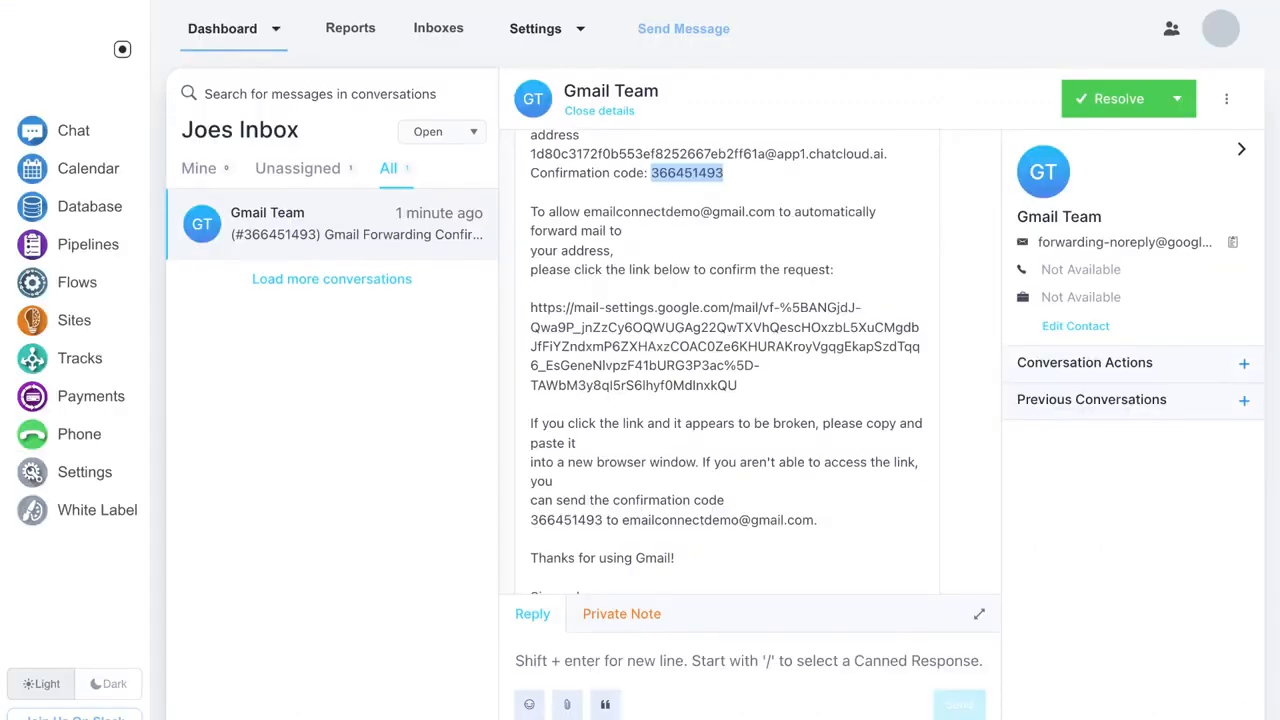
Step: Read through the Gmail forwarding confirmation email and show the Resolve button's pending and snooze options
{"action": "scroll", "coordinate": [530, 305], "scroll_direction": "up", "scroll_amount": 2}
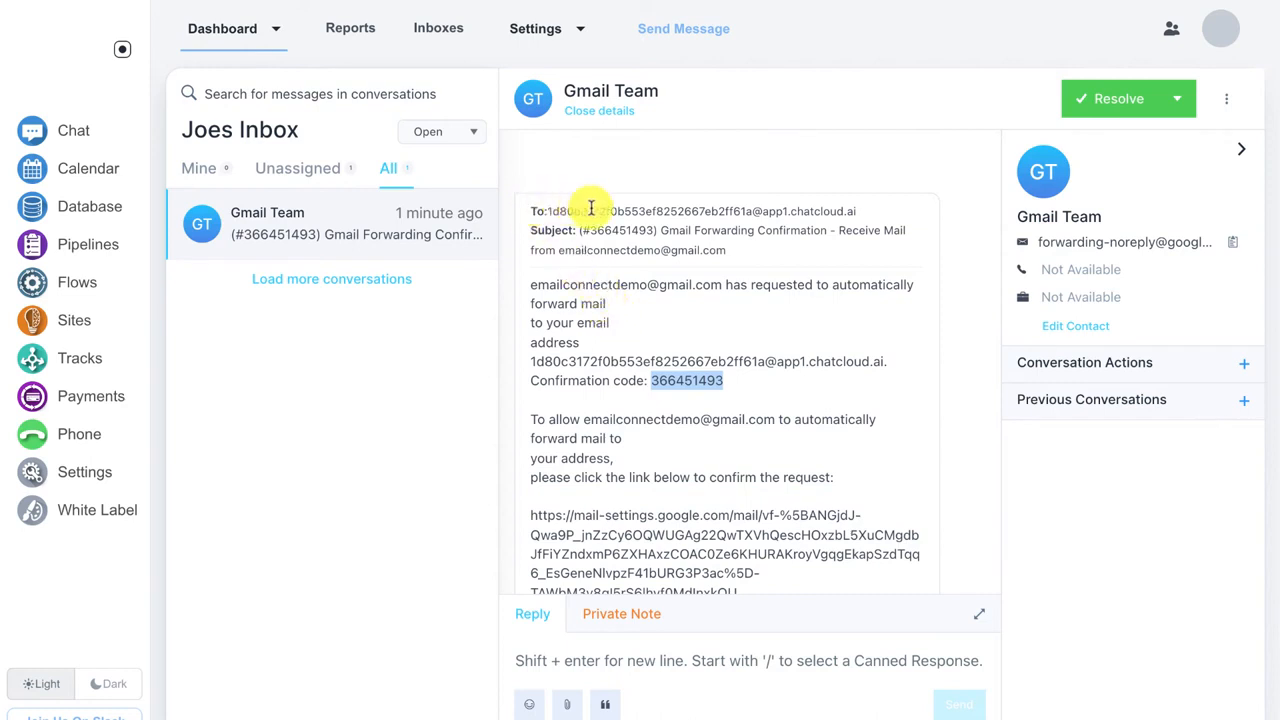
{"action": "scroll", "coordinate": [686, 272], "scroll_direction": "down", "scroll_amount": 6}
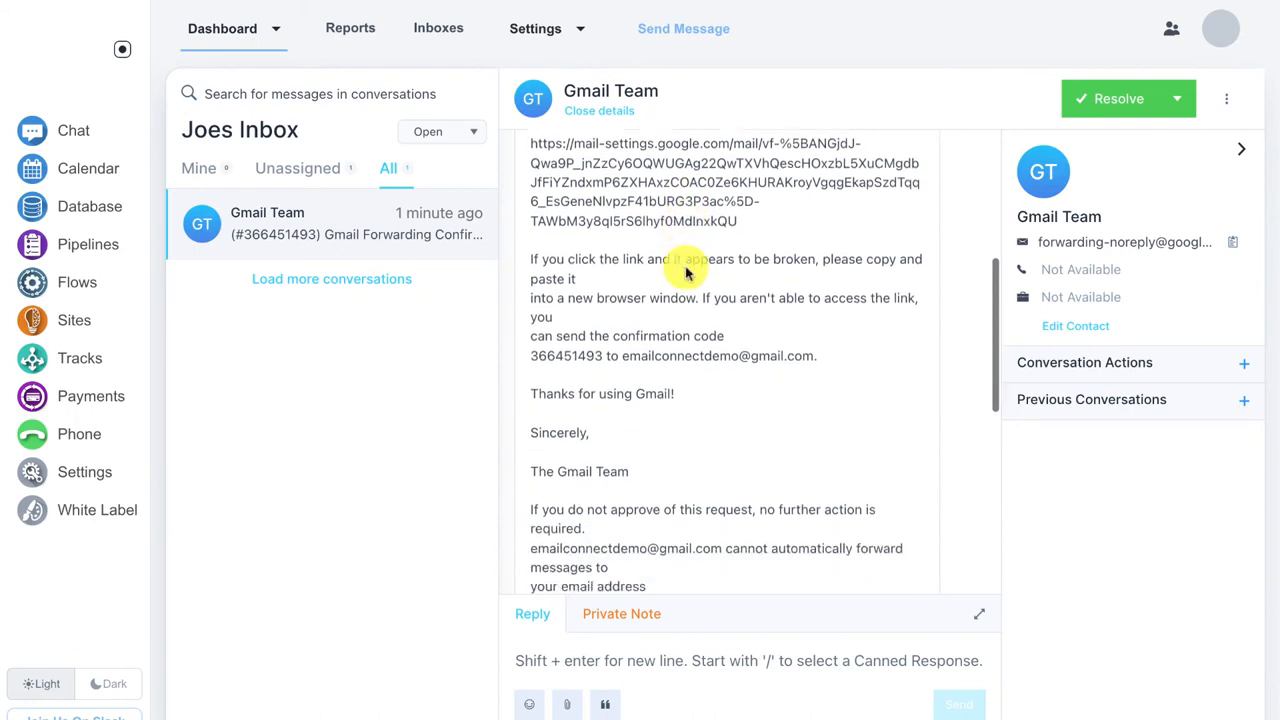
{"action": "scroll", "coordinate": [686, 268], "scroll_direction": "down", "scroll_amount": 1}
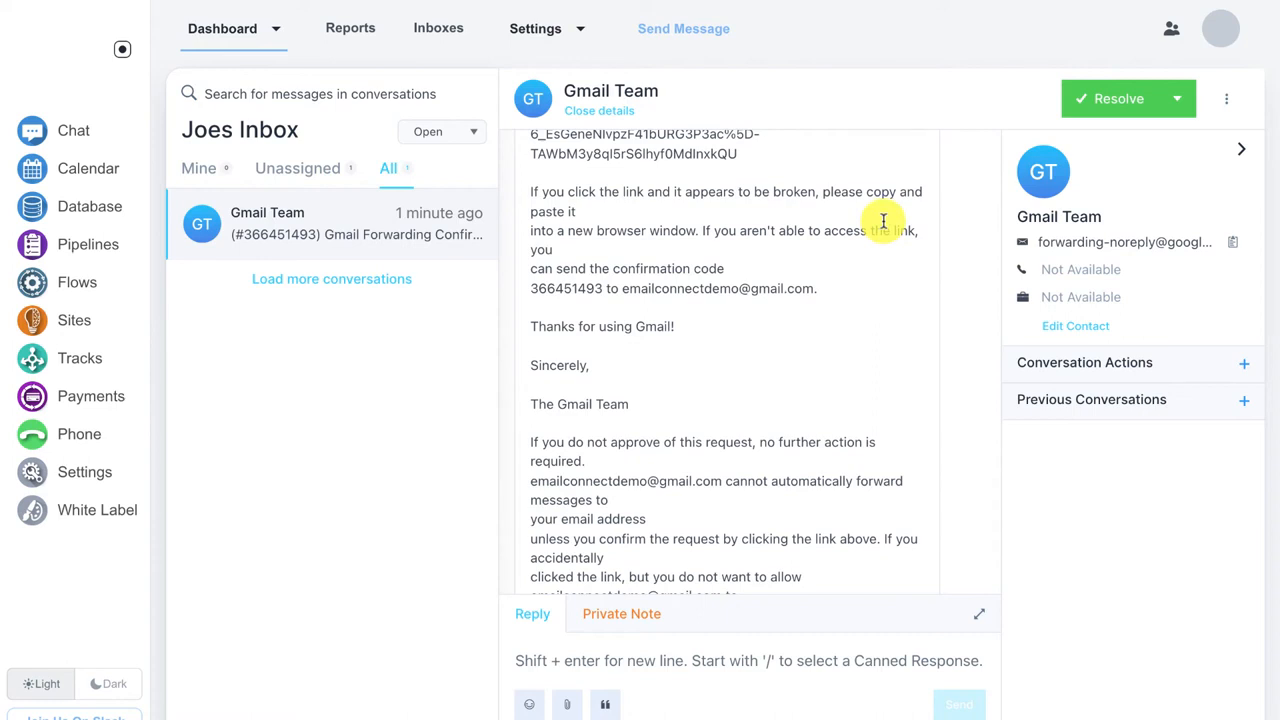
{"action": "left_click", "coordinate": [1175, 100]}
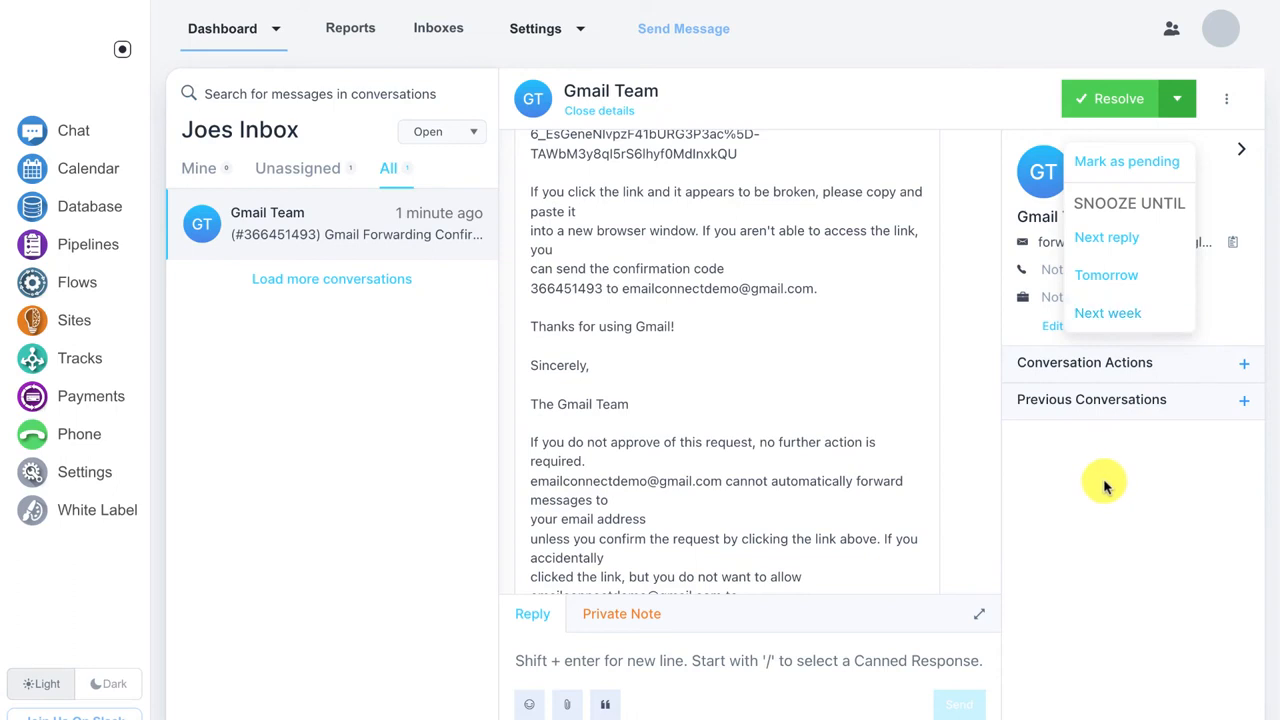
Step: Close the Resolve menu's pending and snooze options, leaving Joes Inbox's All conversations in view
{"action": "left_click", "coordinate": [290, 362]}
{"action": "left_click", "coordinate": [400, 180]}
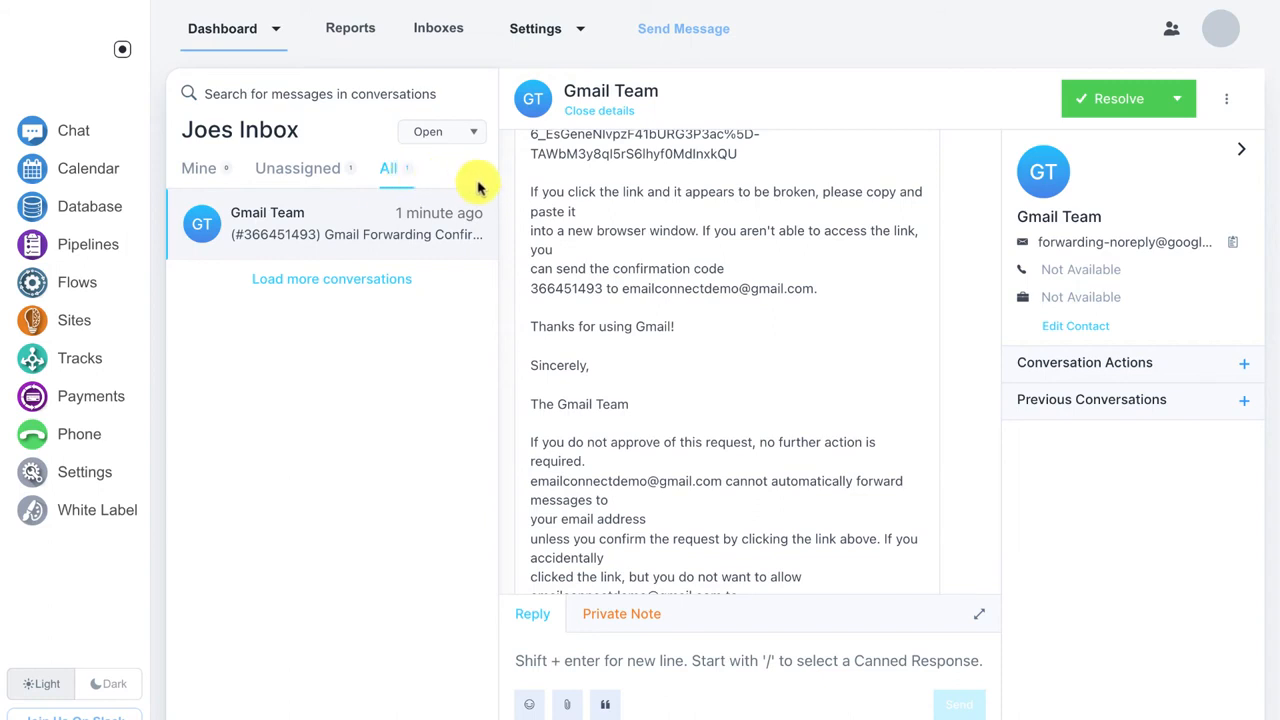
{"action": "left_click", "coordinate": [1176, 97]}
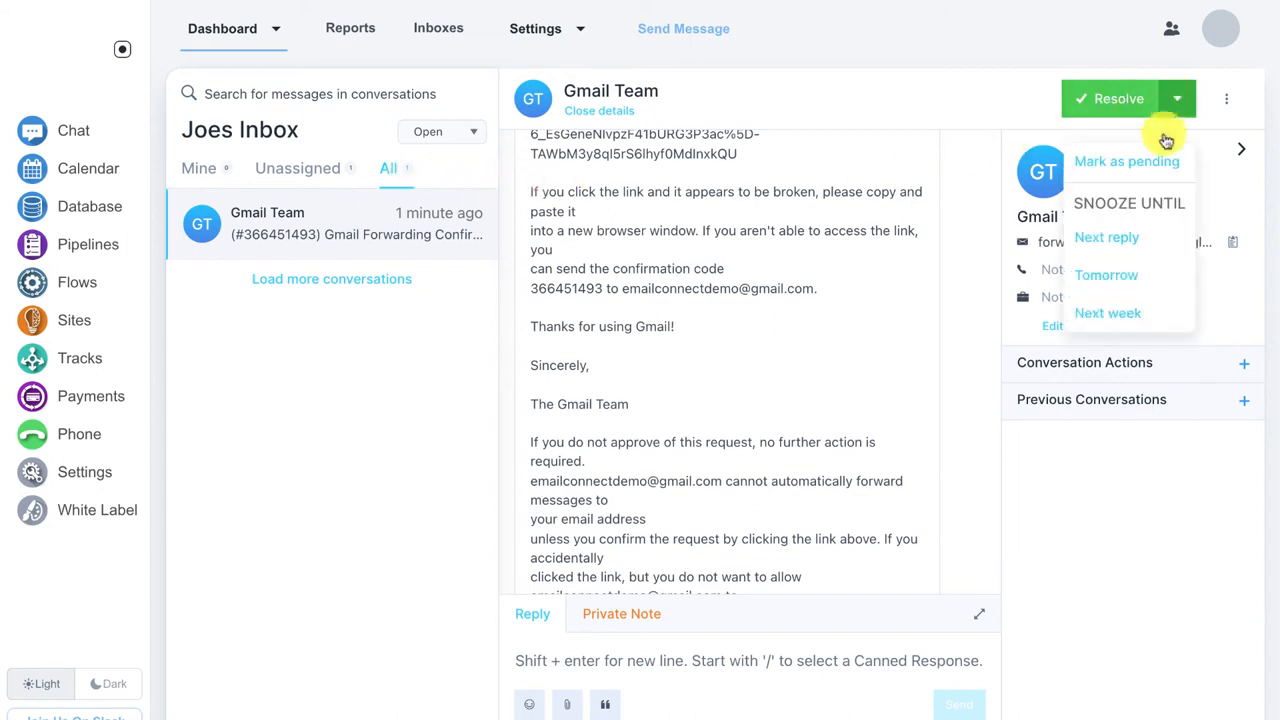
{"action": "left_click", "coordinate": [1130, 476]}
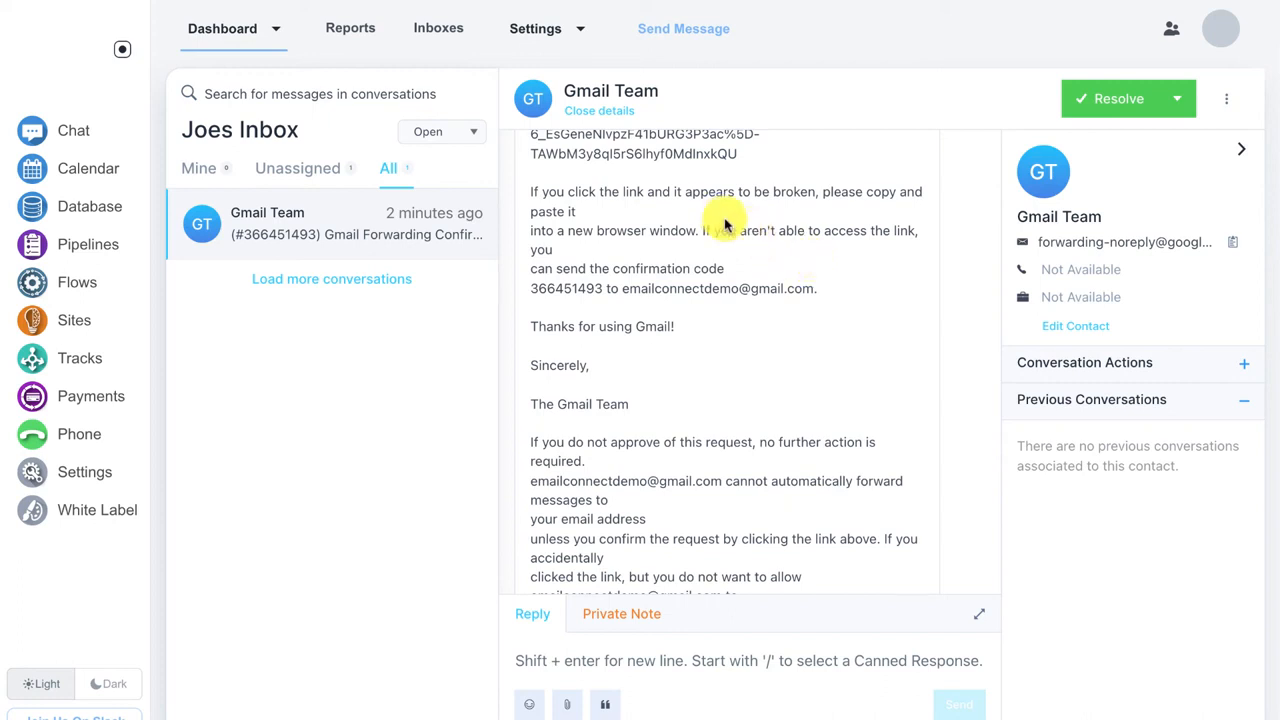
Step: Go to the Inboxes list and start adding another inbox
{"action": "left_click", "coordinate": [447, 39]}
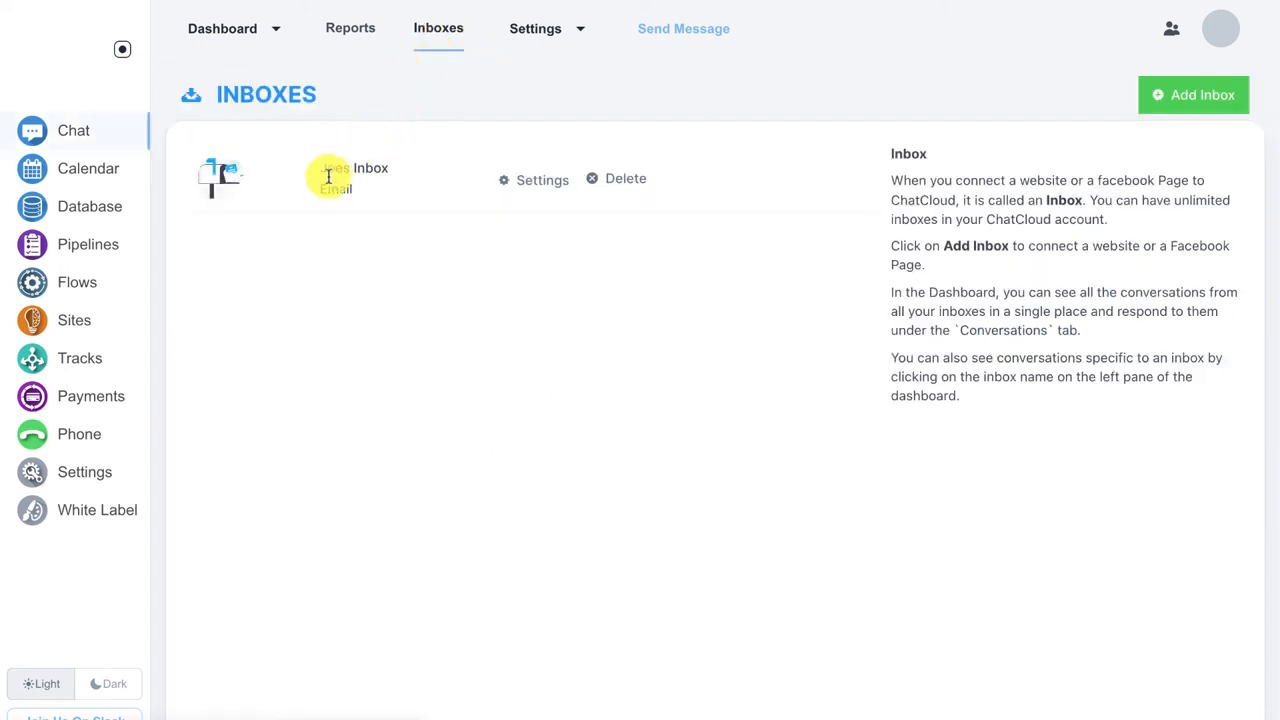
{"action": "left_click", "coordinate": [1163, 106]}
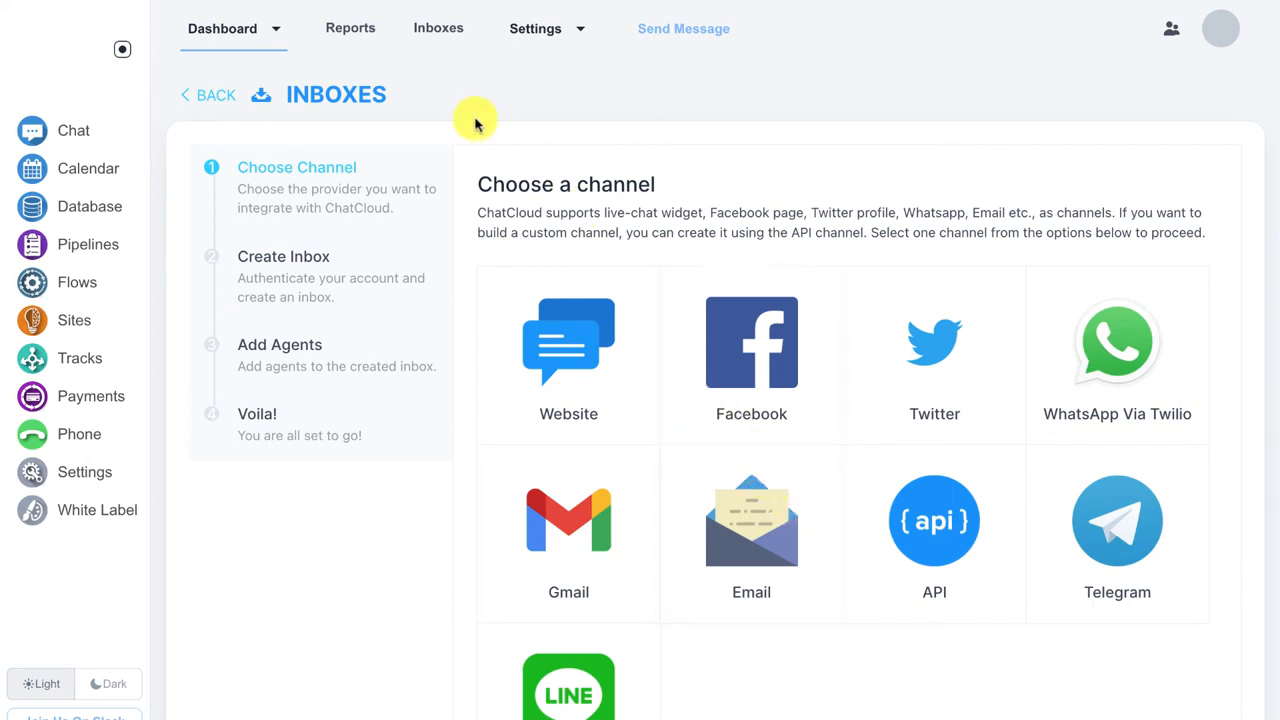
Step: Open Reports to see 1 conversation and 1 incoming message charted on 14/Jan
{"action": "left_click", "coordinate": [350, 38]}
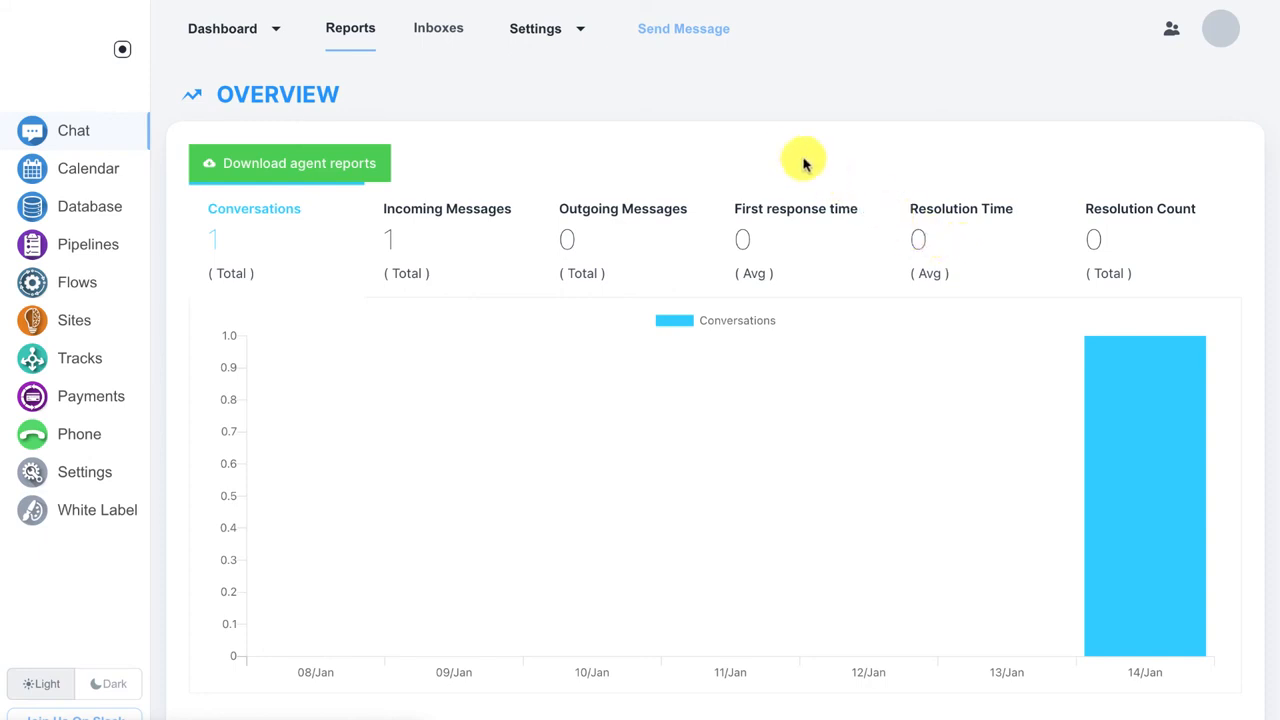
{"action": "left_click", "coordinate": [701, 37]}
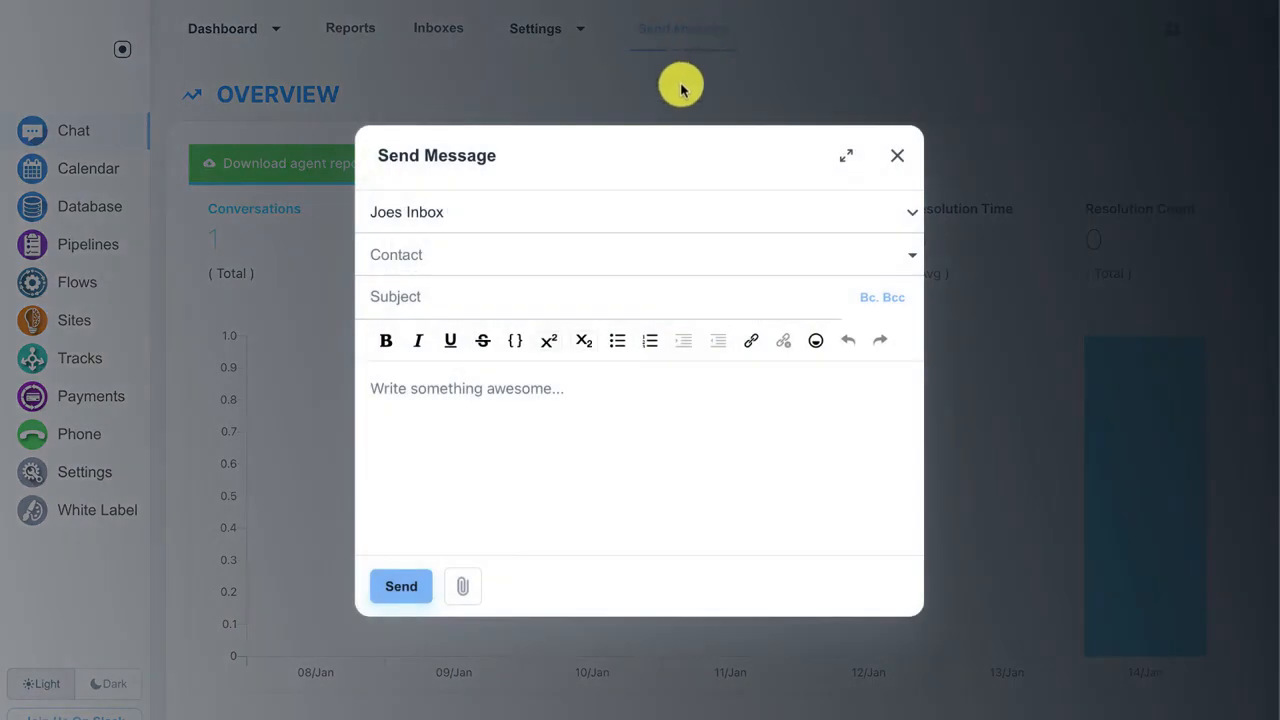
{"action": "left_click", "coordinate": [662, 213]}
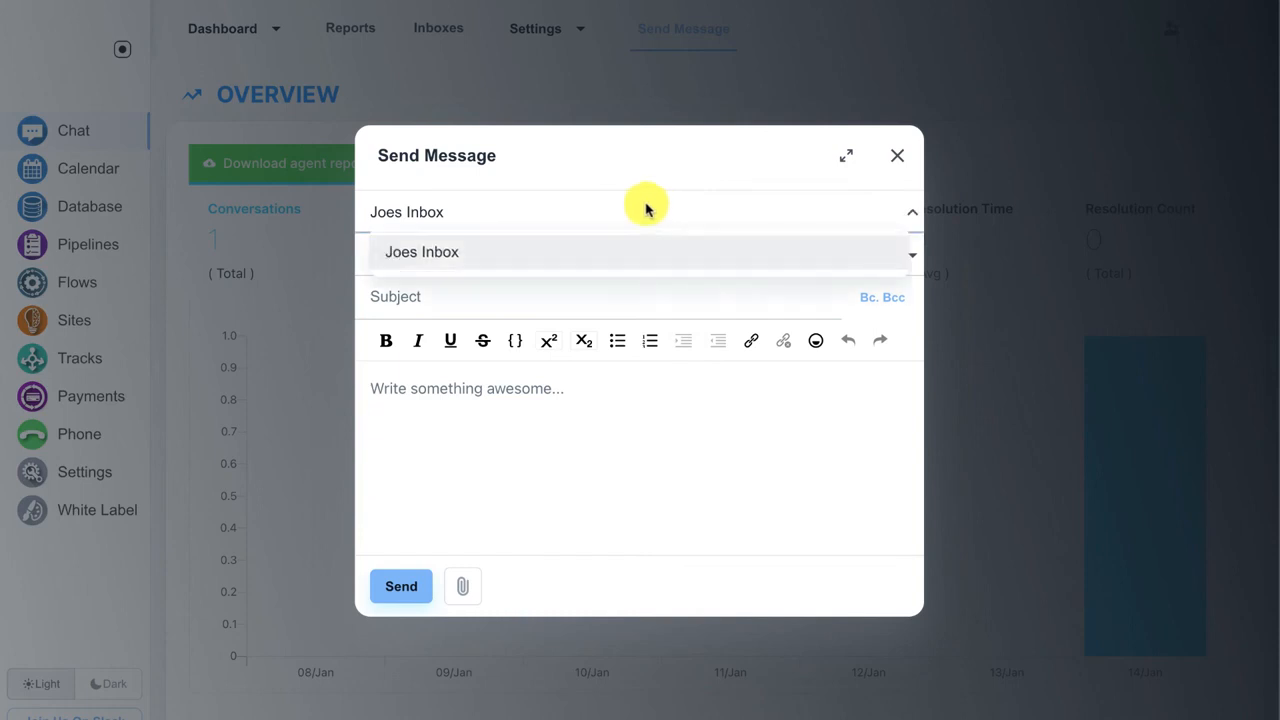
{"action": "left_click", "coordinate": [596, 158]}
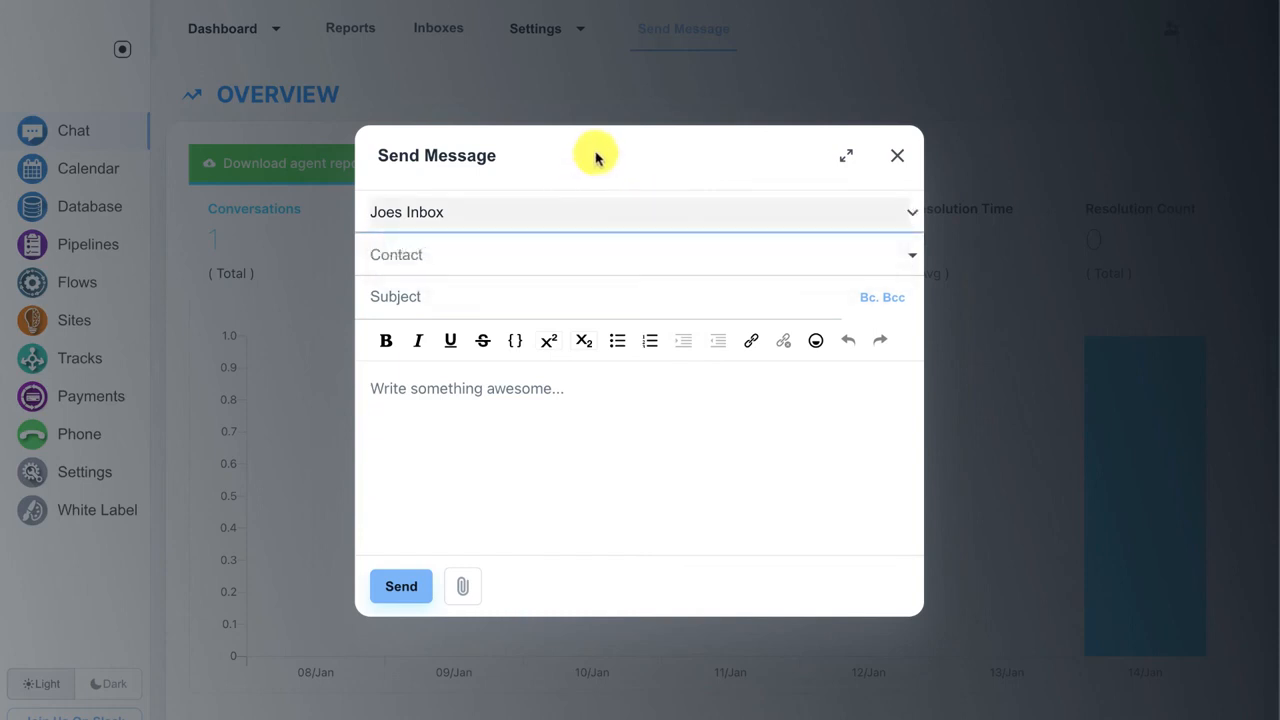
{"action": "key", "text": "Escape"}
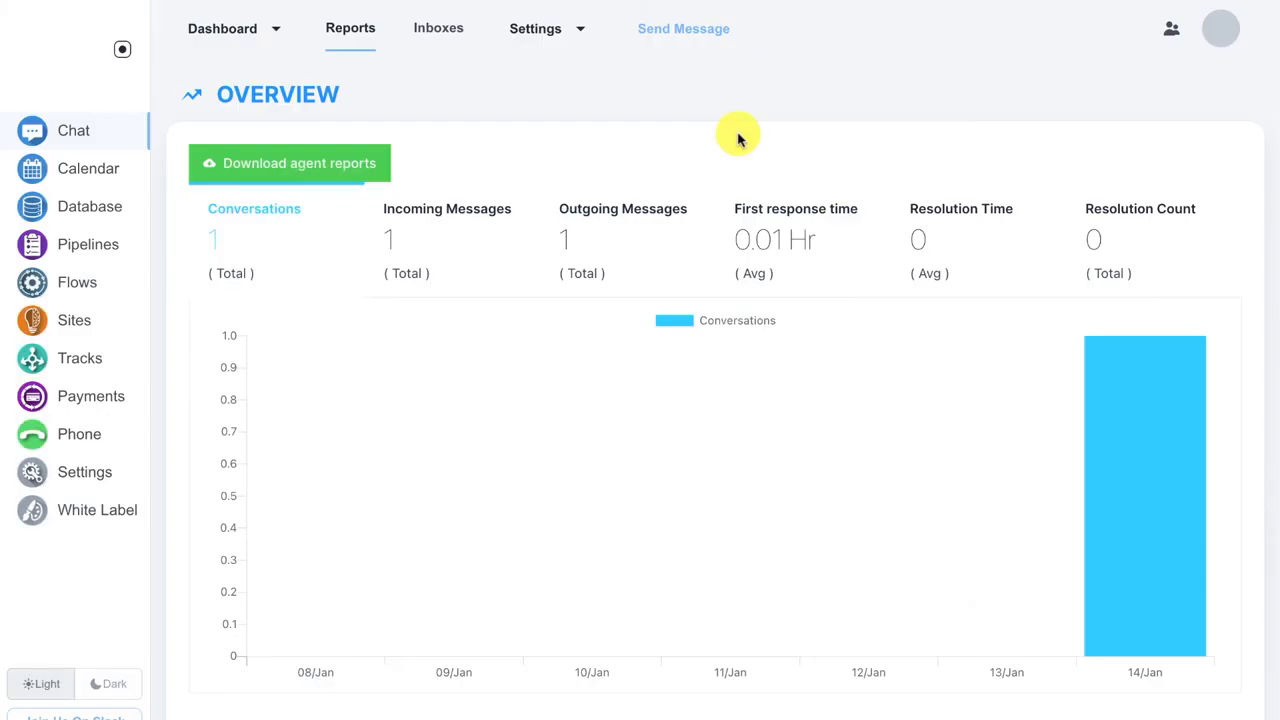
Step: Open Joes Inbox's settings from the Inboxes list and scroll through its form
{"action": "left_click", "coordinate": [441, 30]}
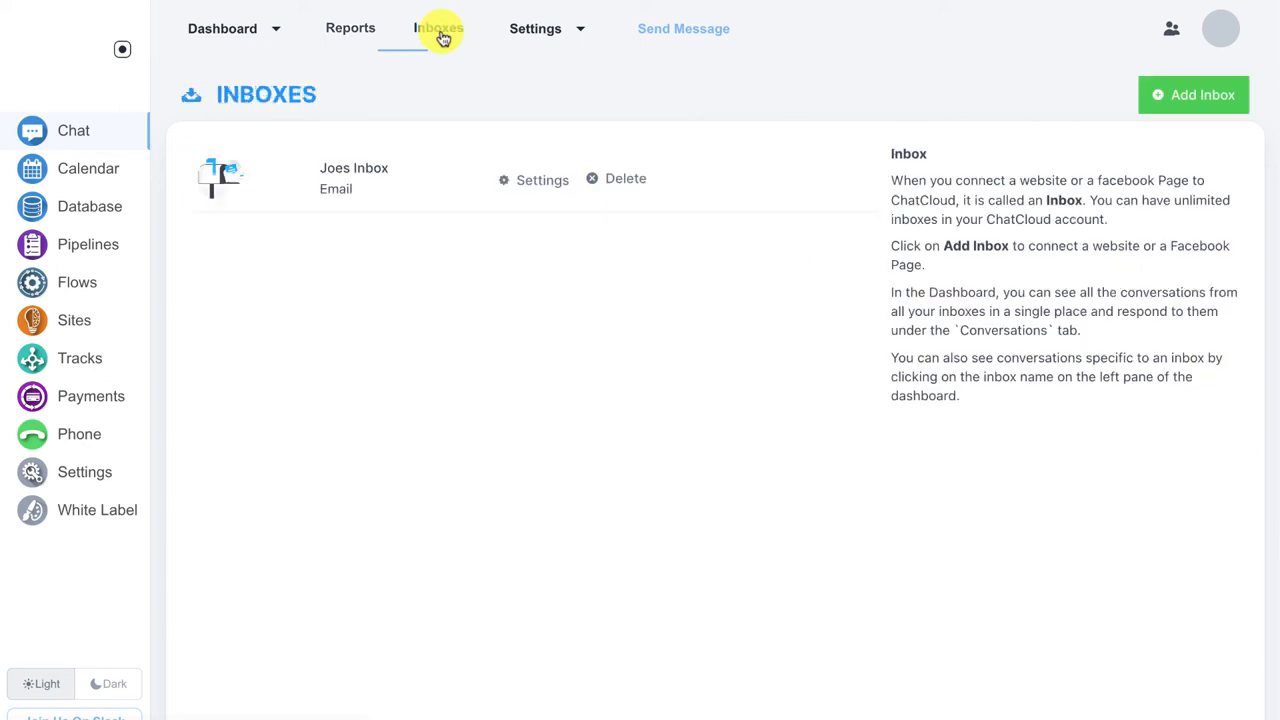
{"action": "left_click", "coordinate": [531, 183]}
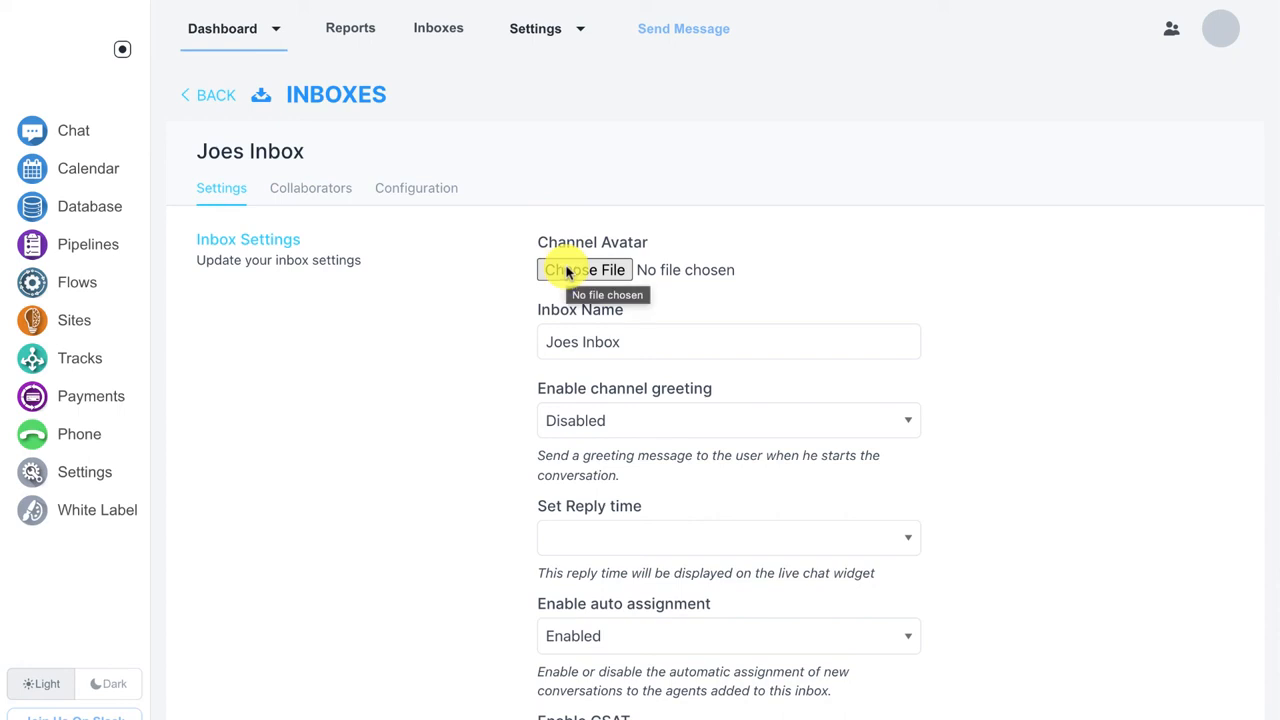
{"action": "scroll", "coordinate": [566, 272], "scroll_direction": "down", "scroll_amount": 1}
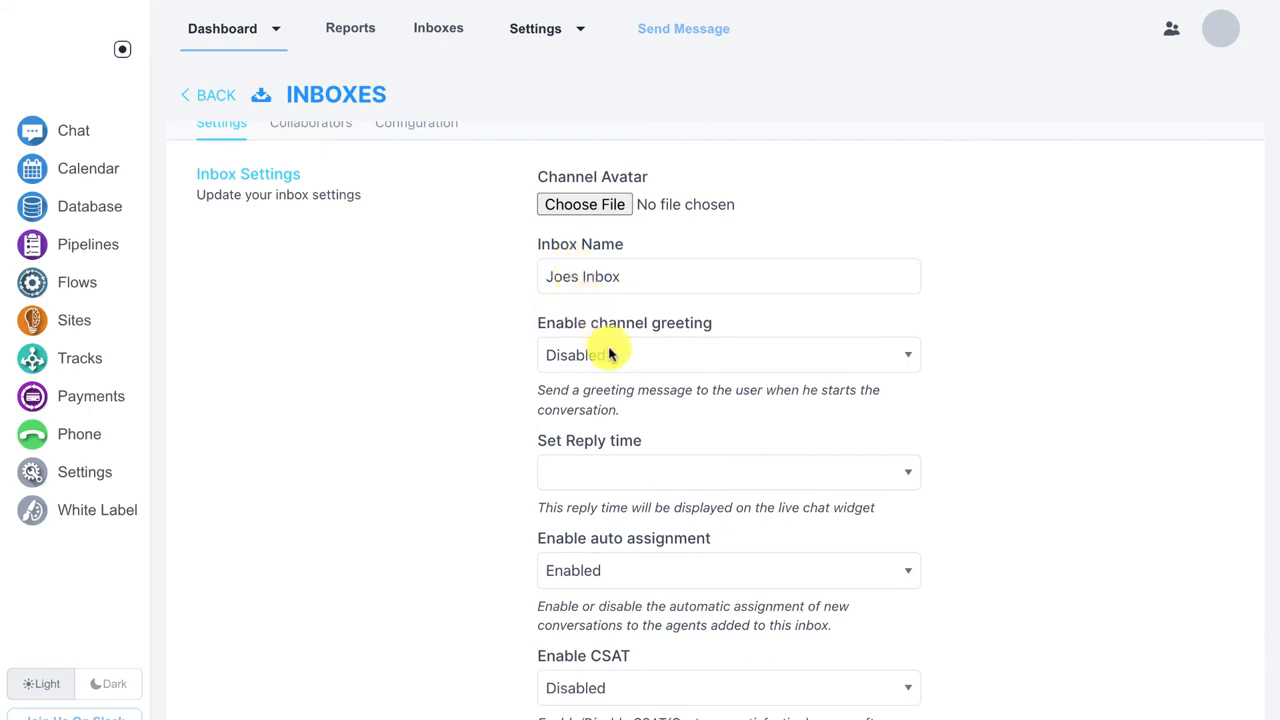
{"action": "scroll", "coordinate": [606, 350], "scroll_direction": "down", "scroll_amount": 1}
{"action": "scroll", "coordinate": [600, 360], "scroll_direction": "down", "scroll_amount": 1}
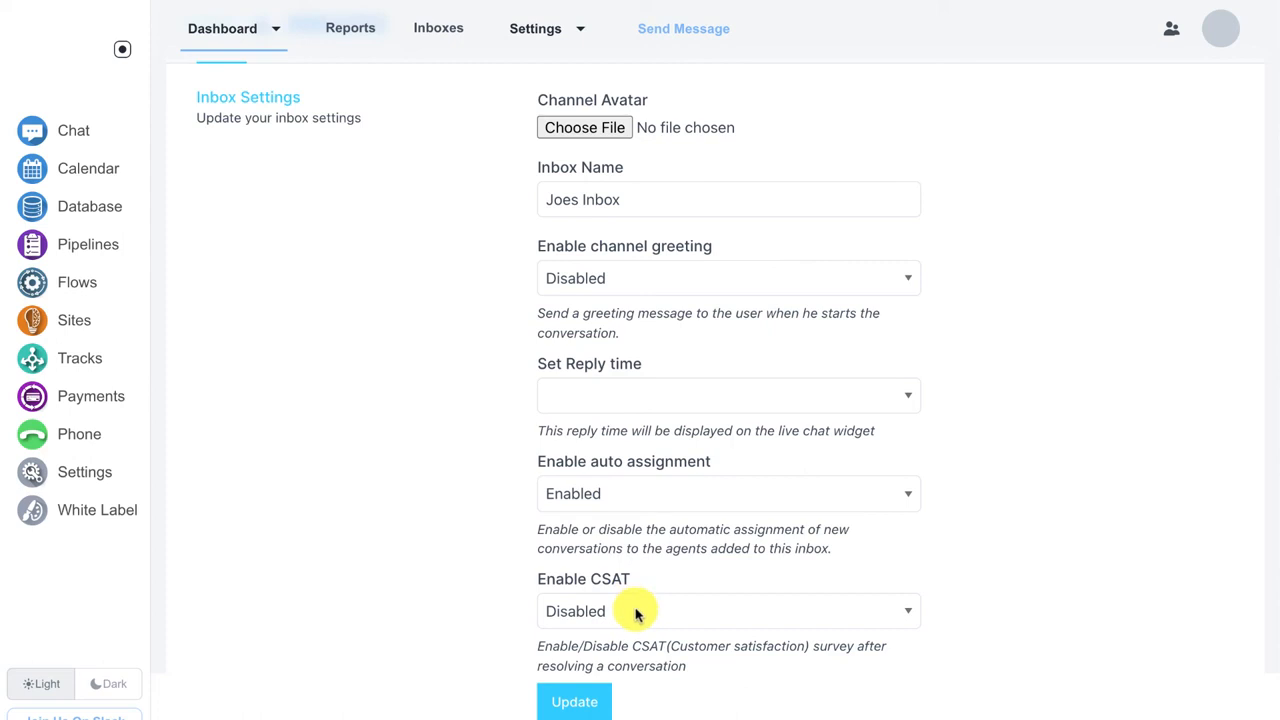
{"action": "scroll", "coordinate": [635, 612], "scroll_direction": "up", "scroll_amount": 2}
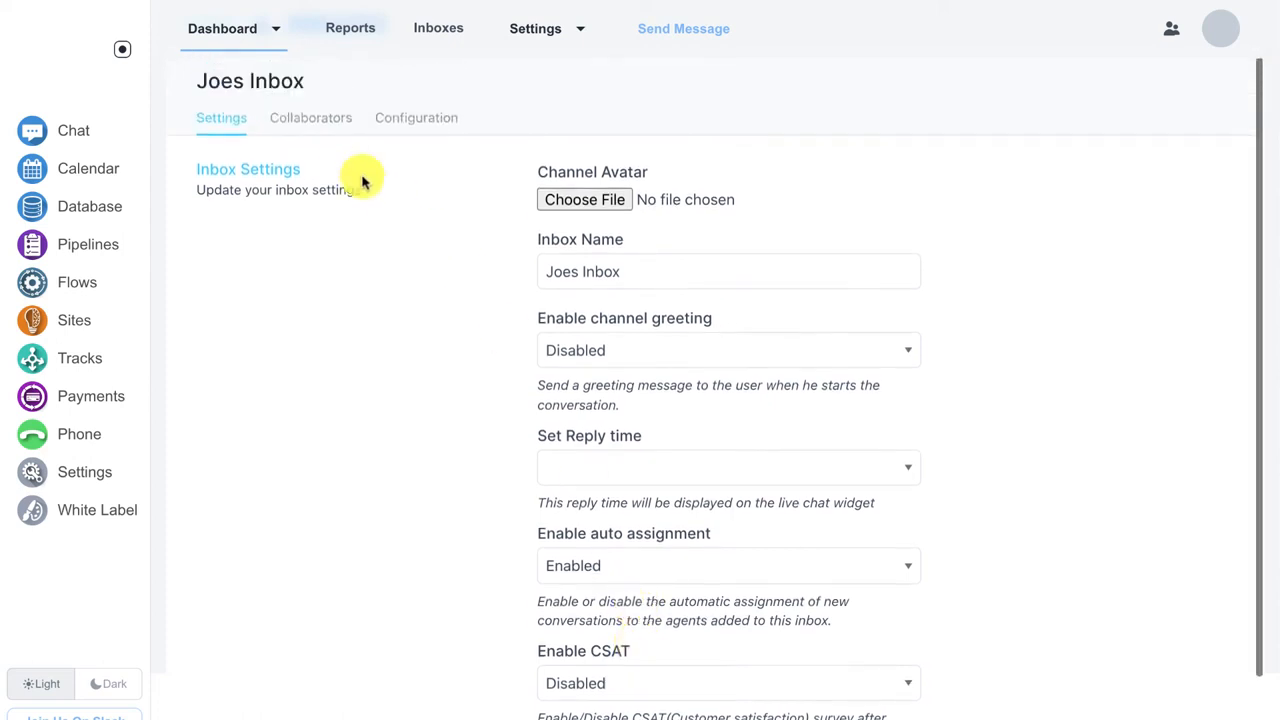
Step: Review Joes Inbox's collaborating agents, then select the Forward to Email address under Configuration
{"action": "left_click", "coordinate": [330, 124]}
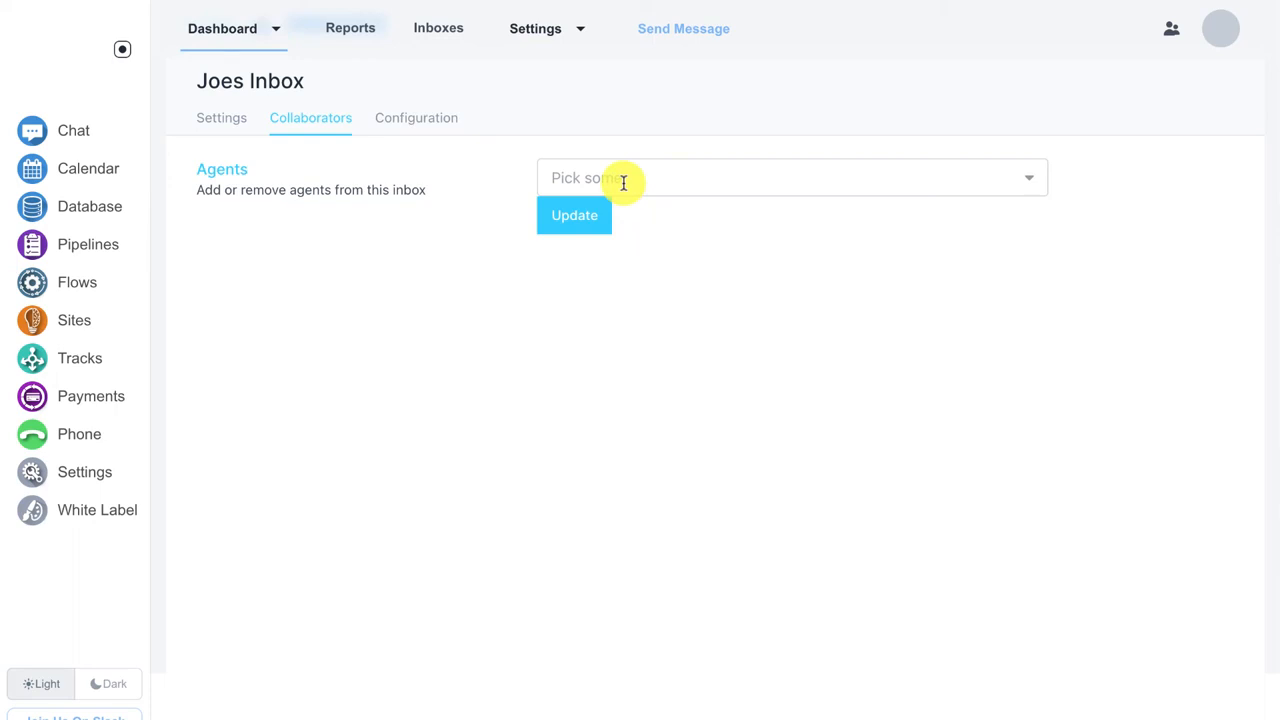
{"action": "left_click", "coordinate": [444, 126]}
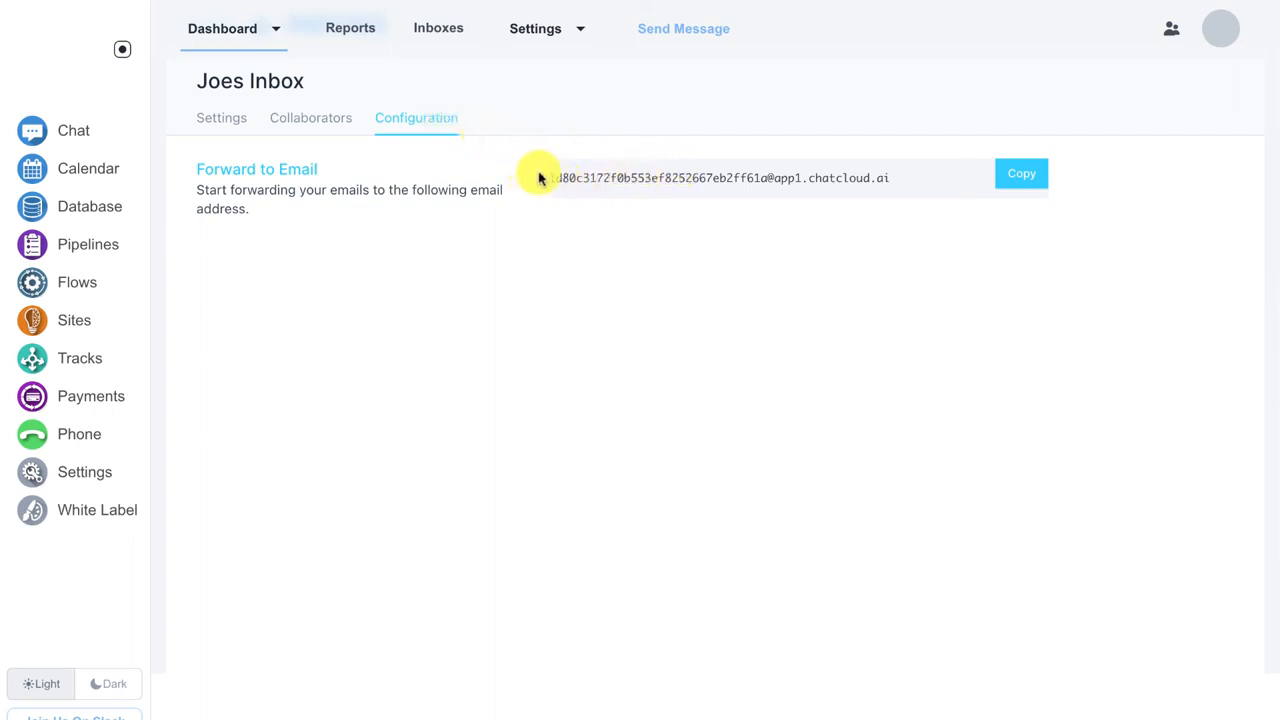
{"action": "left_click_drag", "start_coordinate": [545, 178], "coordinate": [908, 180]}
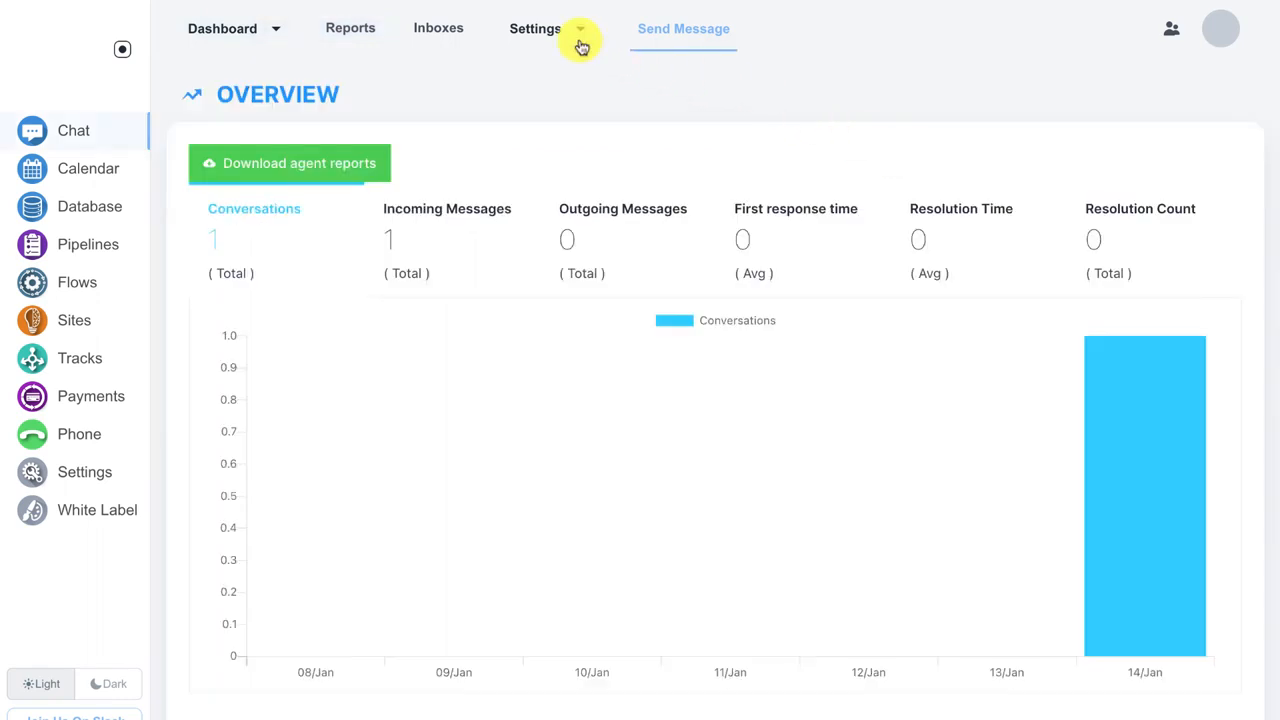
Step: Add canned response short code 'hi' with content 'Hello! How are you today?' and submit it
{"action": "left_click", "coordinate": [566, 37]}
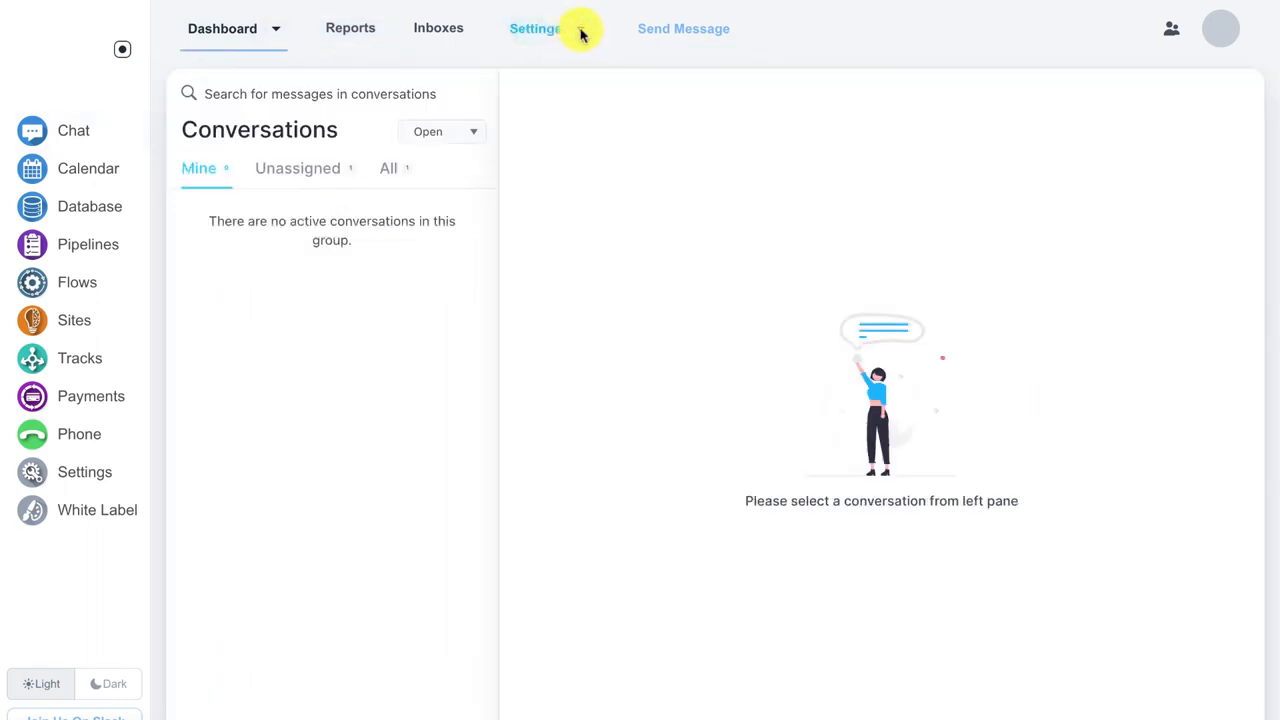
{"action": "left_click", "coordinate": [575, 30]}
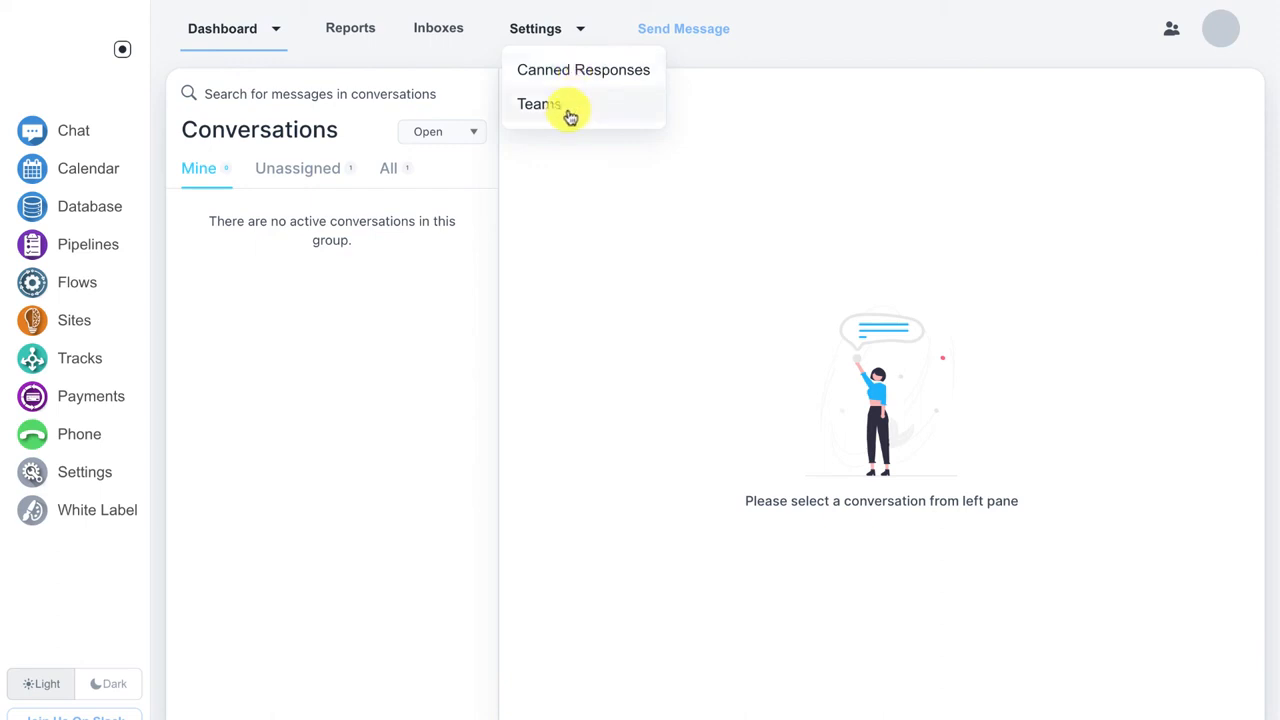
{"action": "left_click", "coordinate": [580, 78]}
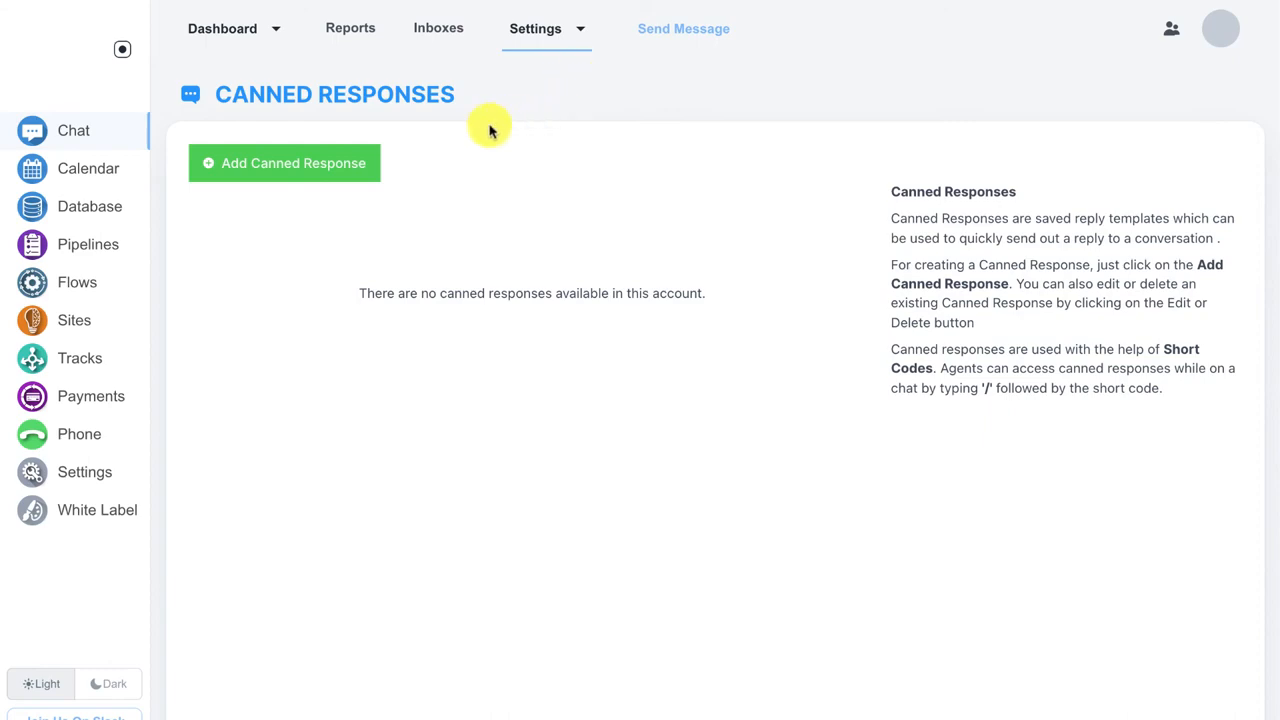
{"action": "left_click", "coordinate": [354, 172]}
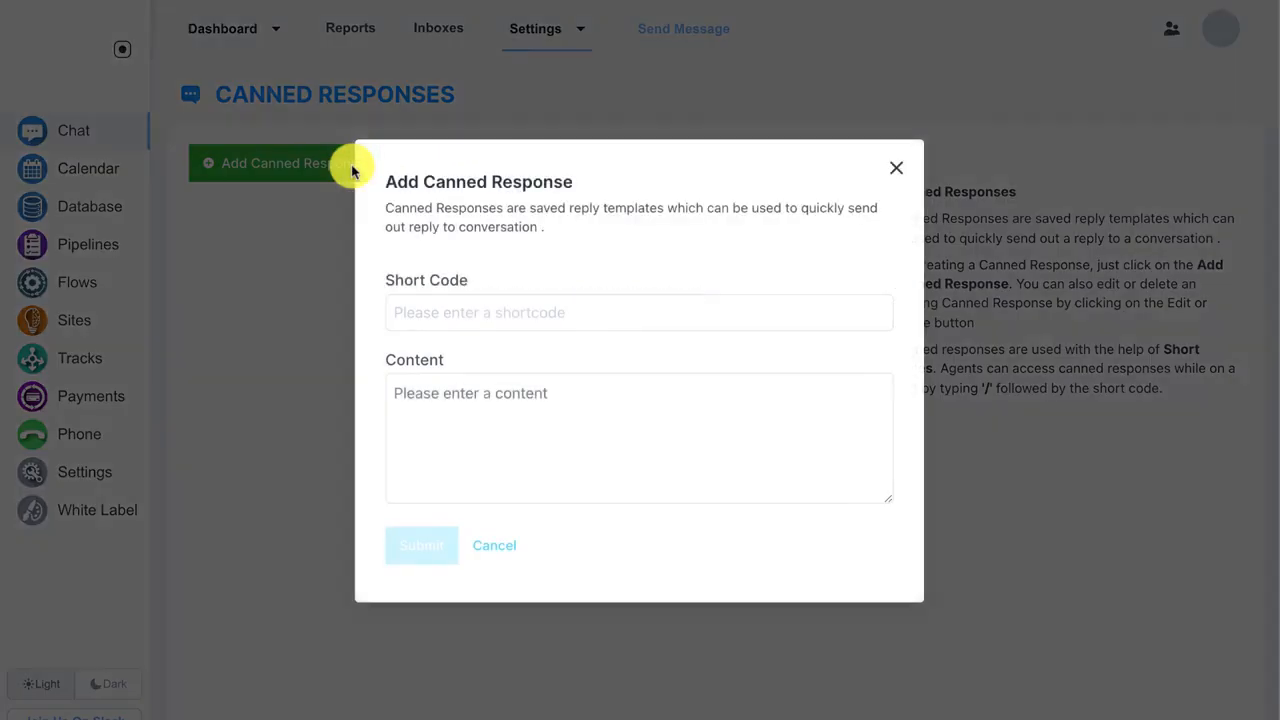
{"action": "left_click", "coordinate": [425, 303]}
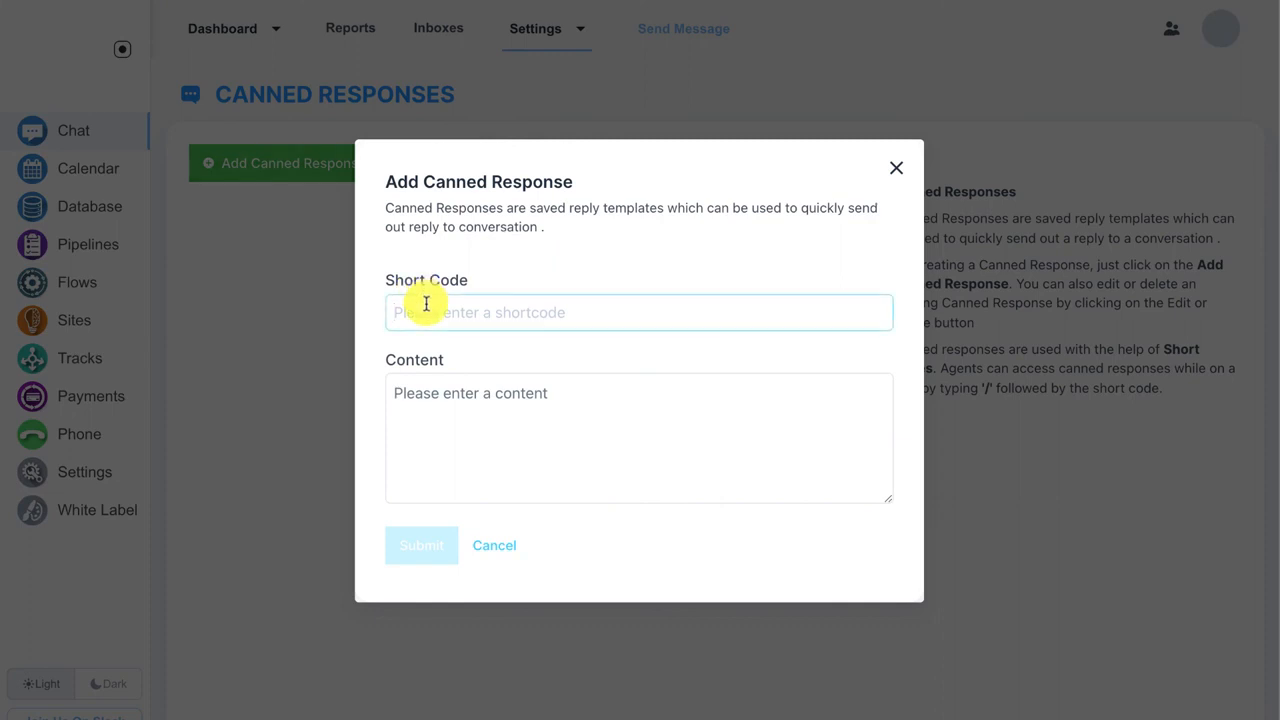
{"action": "type", "text": "hi"}
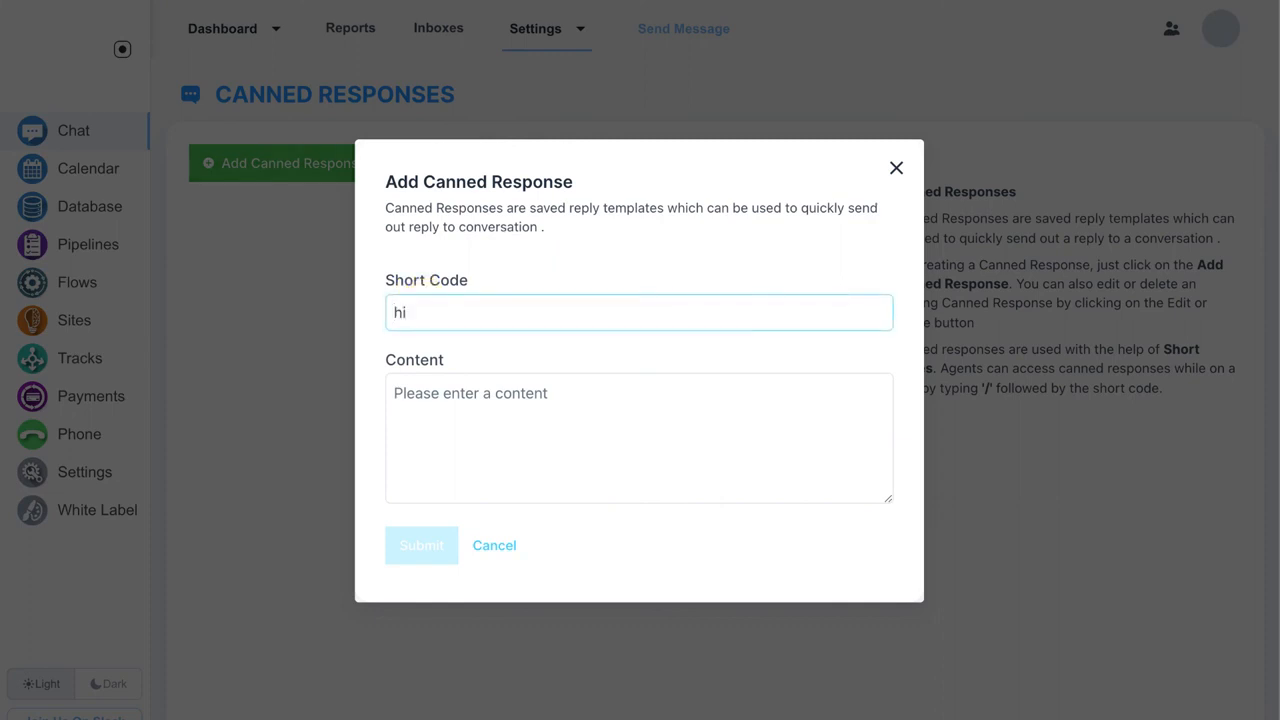
{"action": "left_click", "coordinate": [442, 396]}
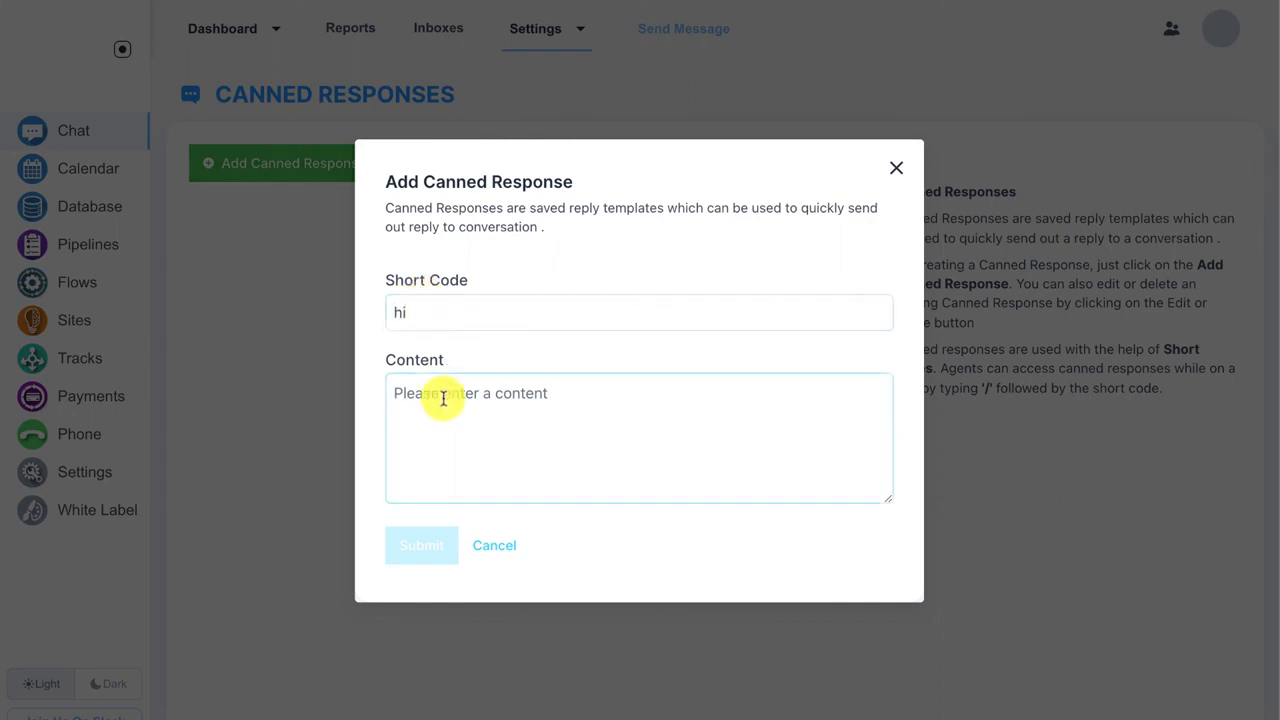
{"action": "type", "text": "Hell"}
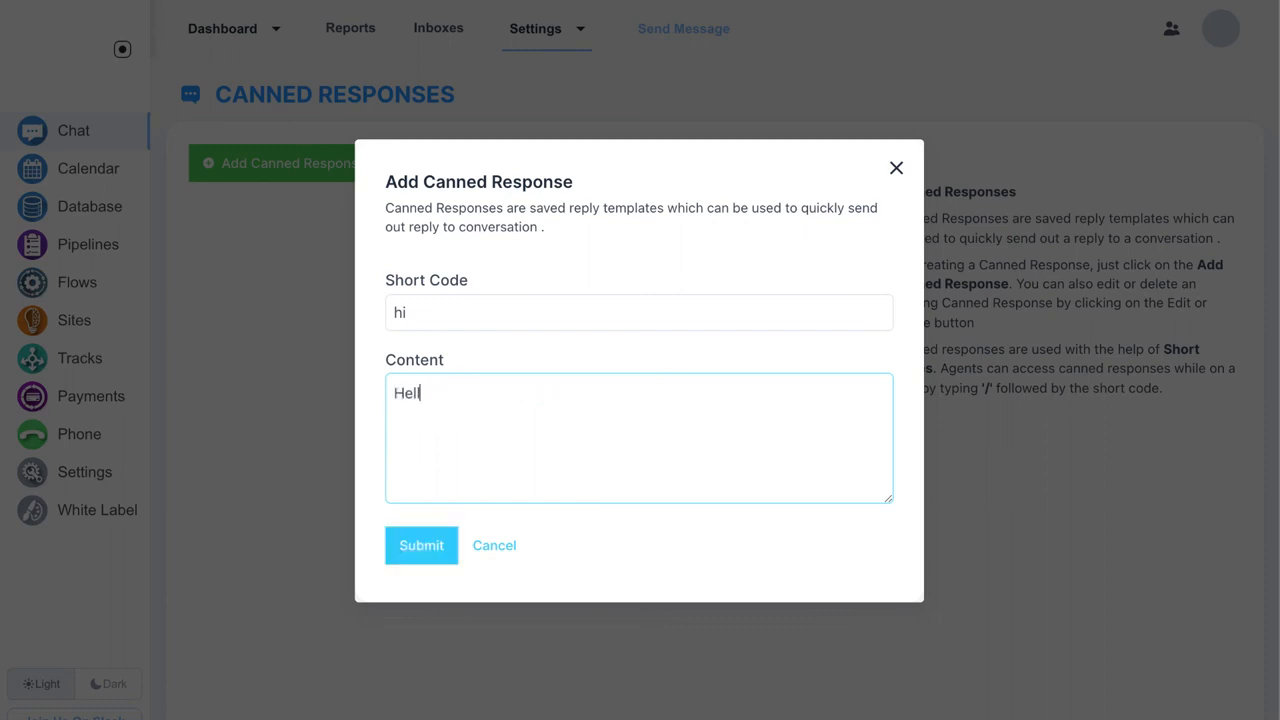
{"action": "type", "text": "o! How are you today?"}
{"action": "left_click", "coordinate": [443, 539]}
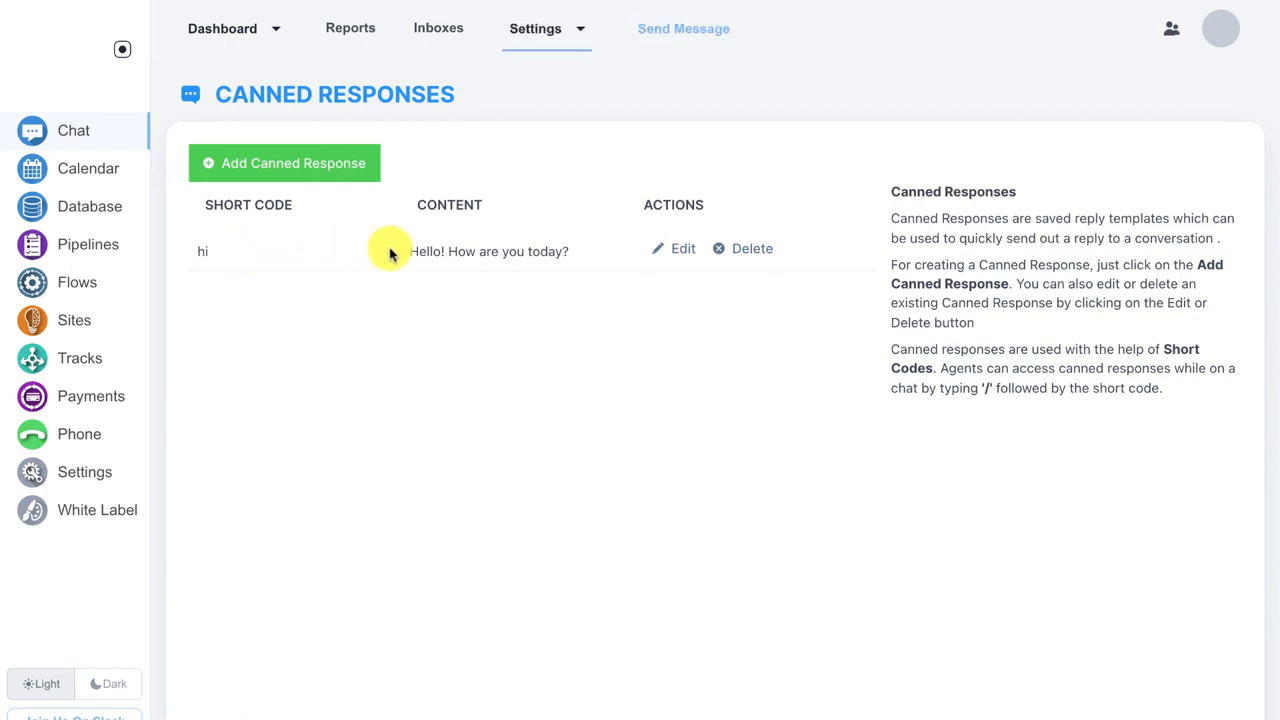
{"action": "left_click_drag", "start_coordinate": [409, 251], "coordinate": [572, 253]}
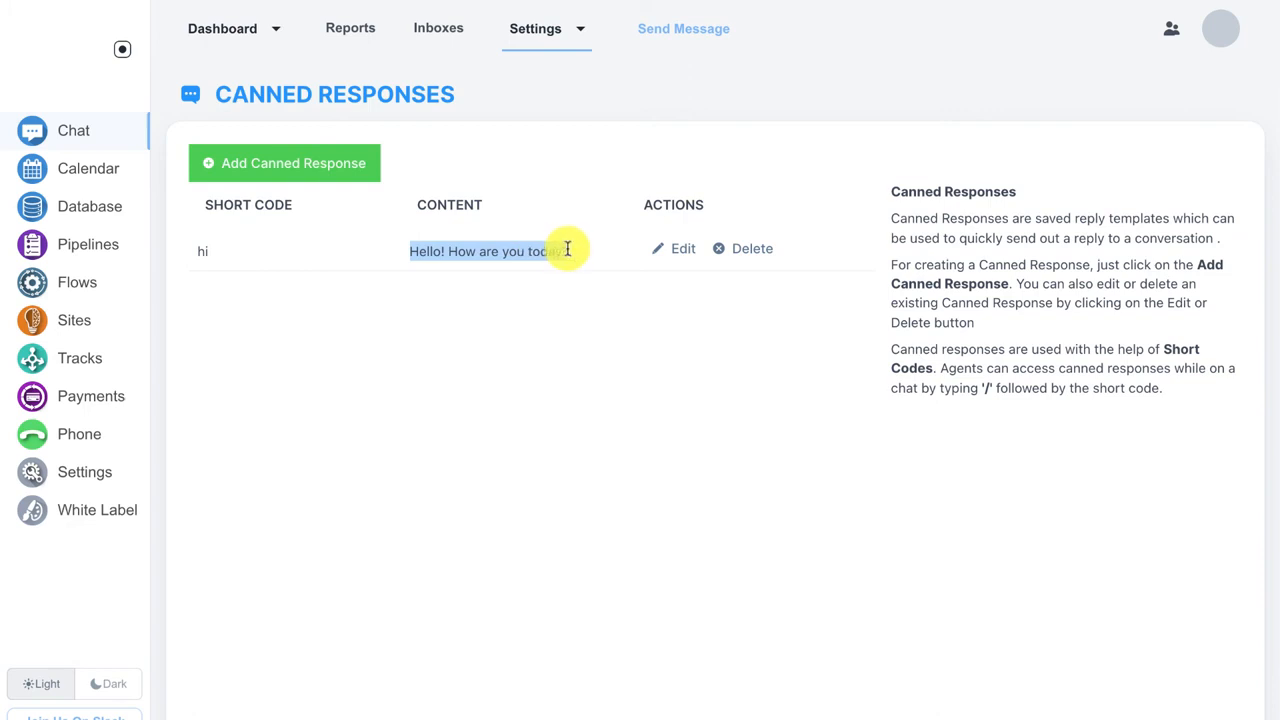
{"action": "left_click", "coordinate": [566, 249]}
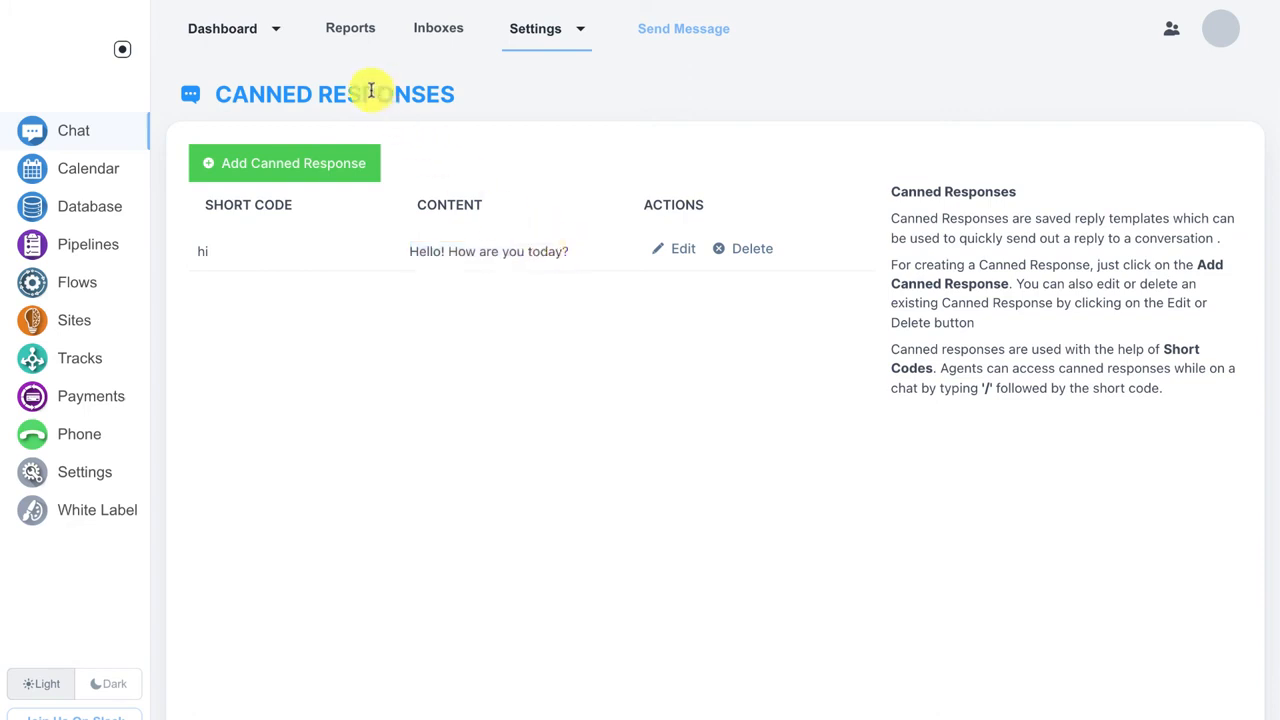
Step: Open the Gmail Team conversation from the dashboard's All conversations list
{"action": "left_click", "coordinate": [246, 43]}
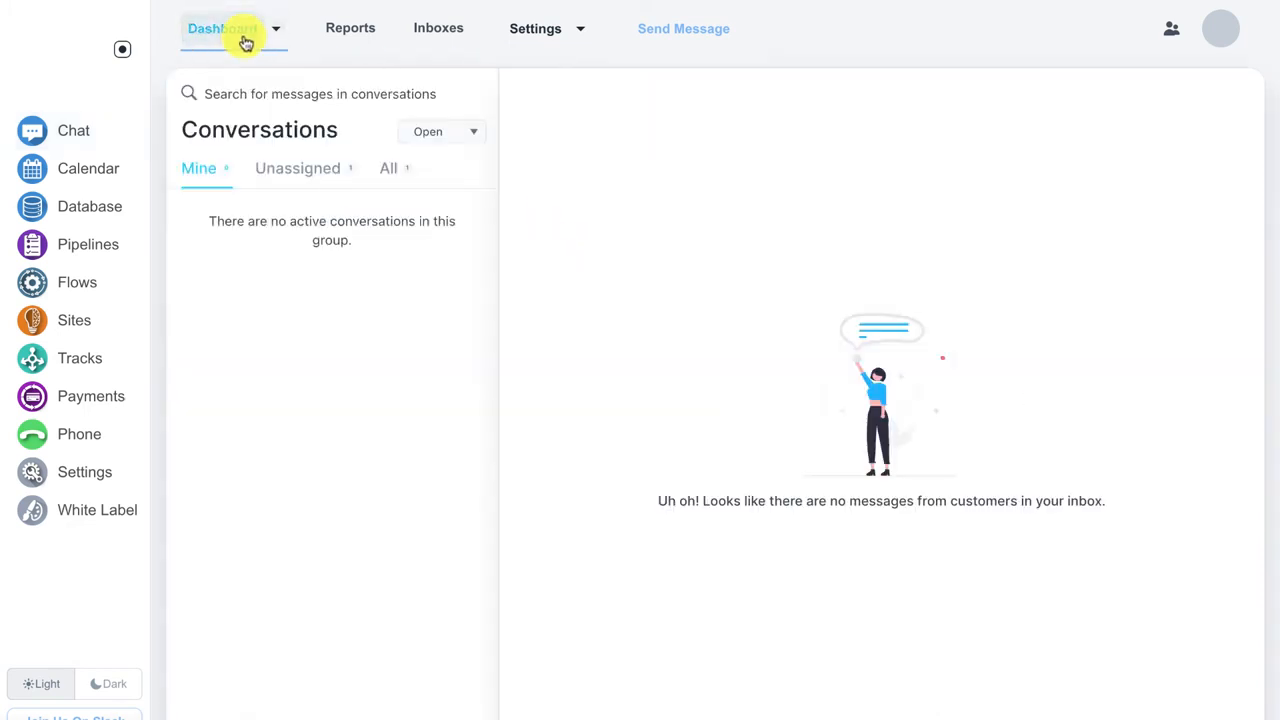
{"action": "left_click", "coordinate": [385, 169]}
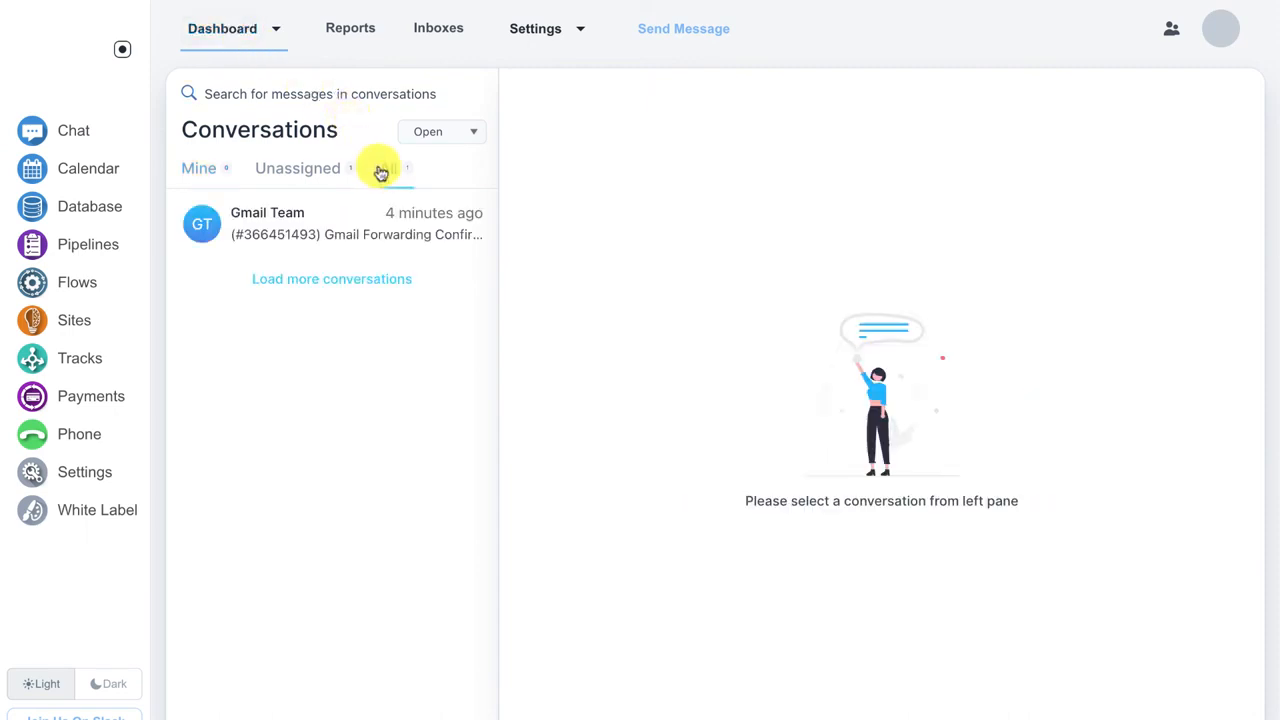
{"action": "left_click", "coordinate": [323, 213]}
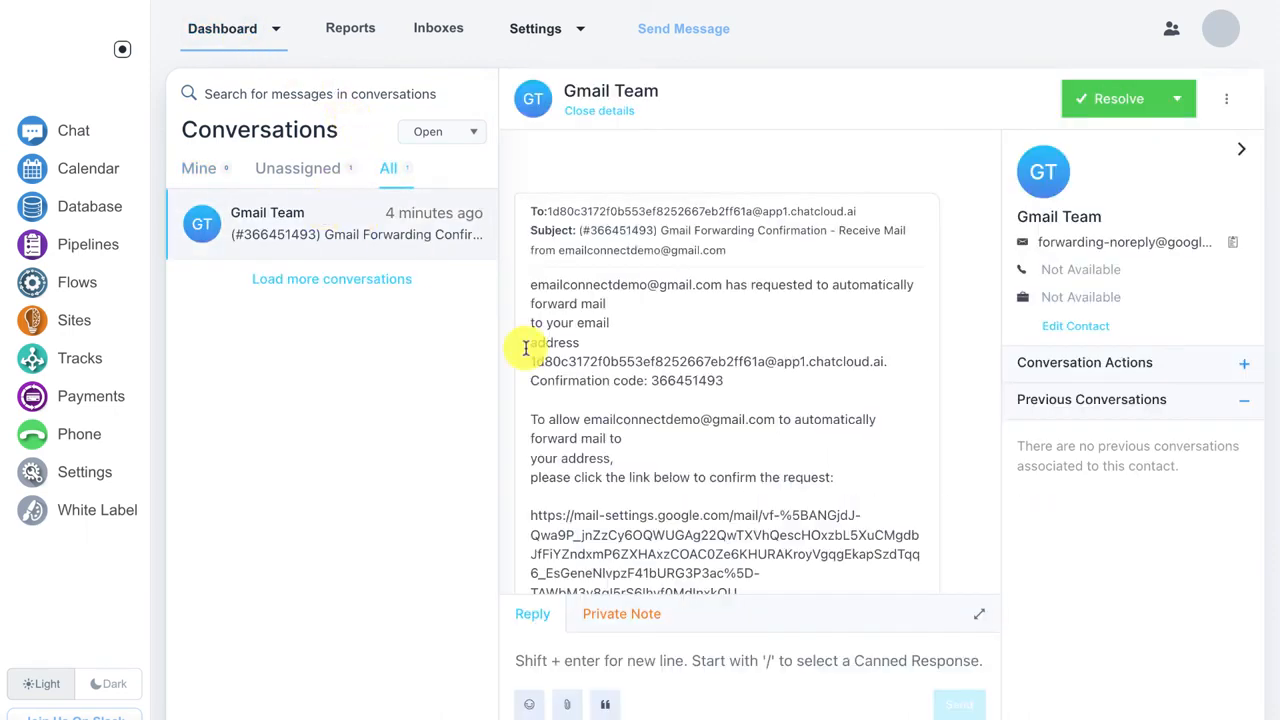
Step: Insert the 'hi' canned response into the reply with /hi, then delete the inserted text
{"action": "left_click", "coordinate": [618, 660]}
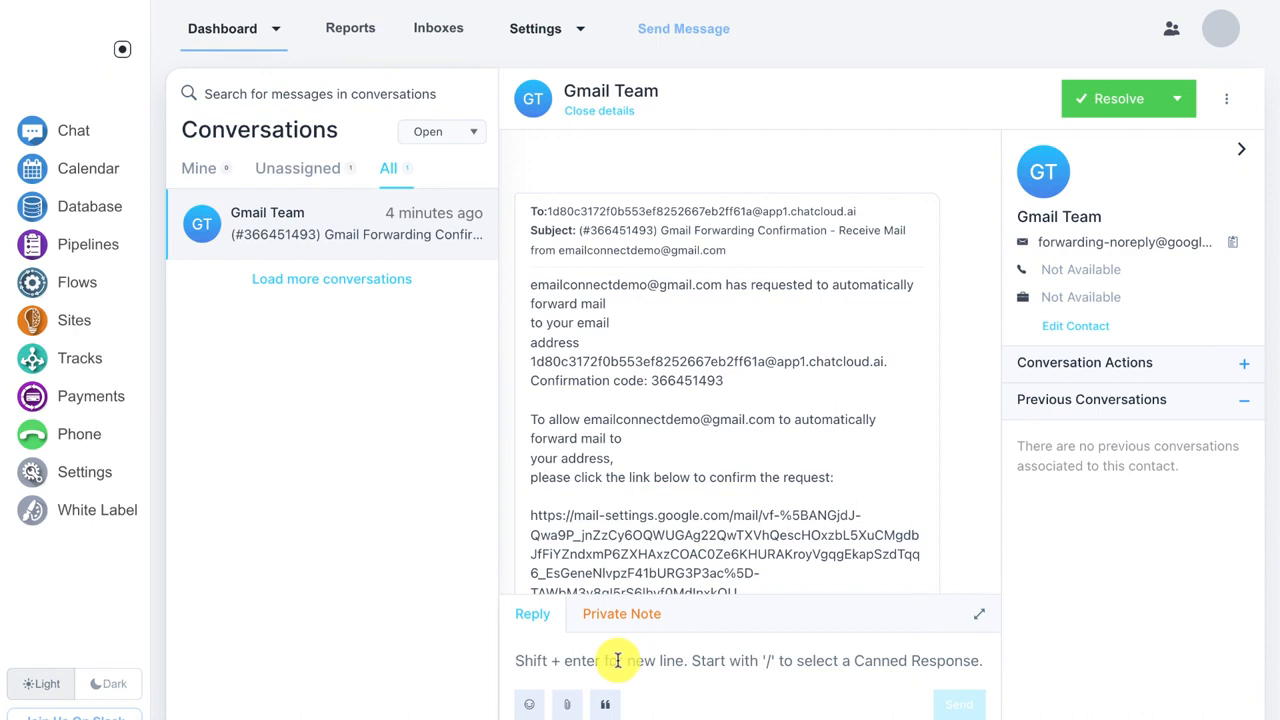
{"action": "type", "text": "/"}
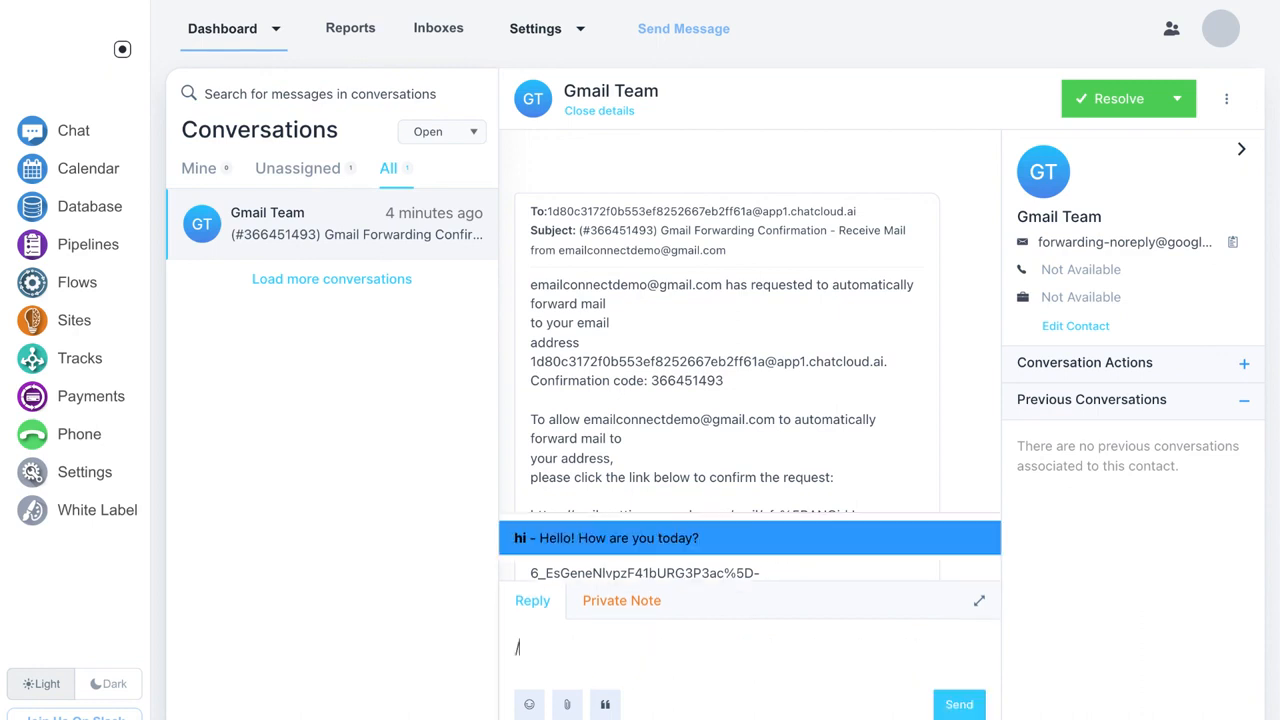
{"action": "type", "text": "hi"}
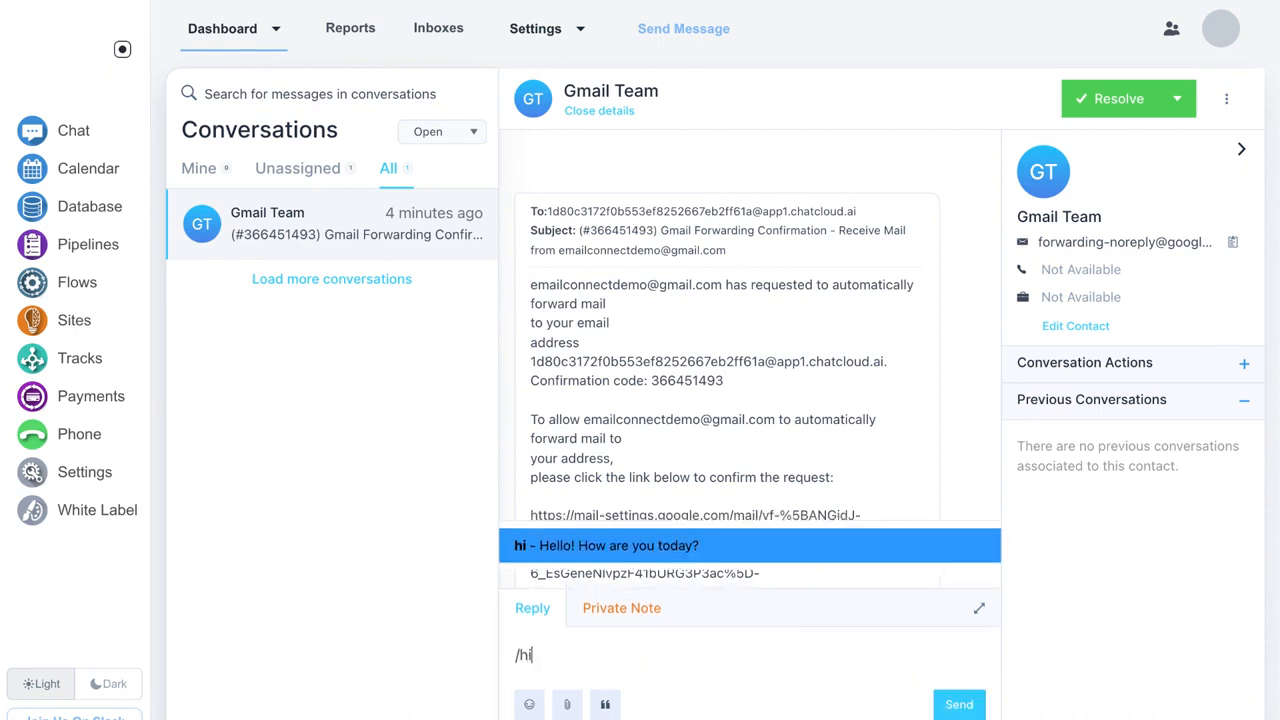
{"action": "key", "text": "Return"}
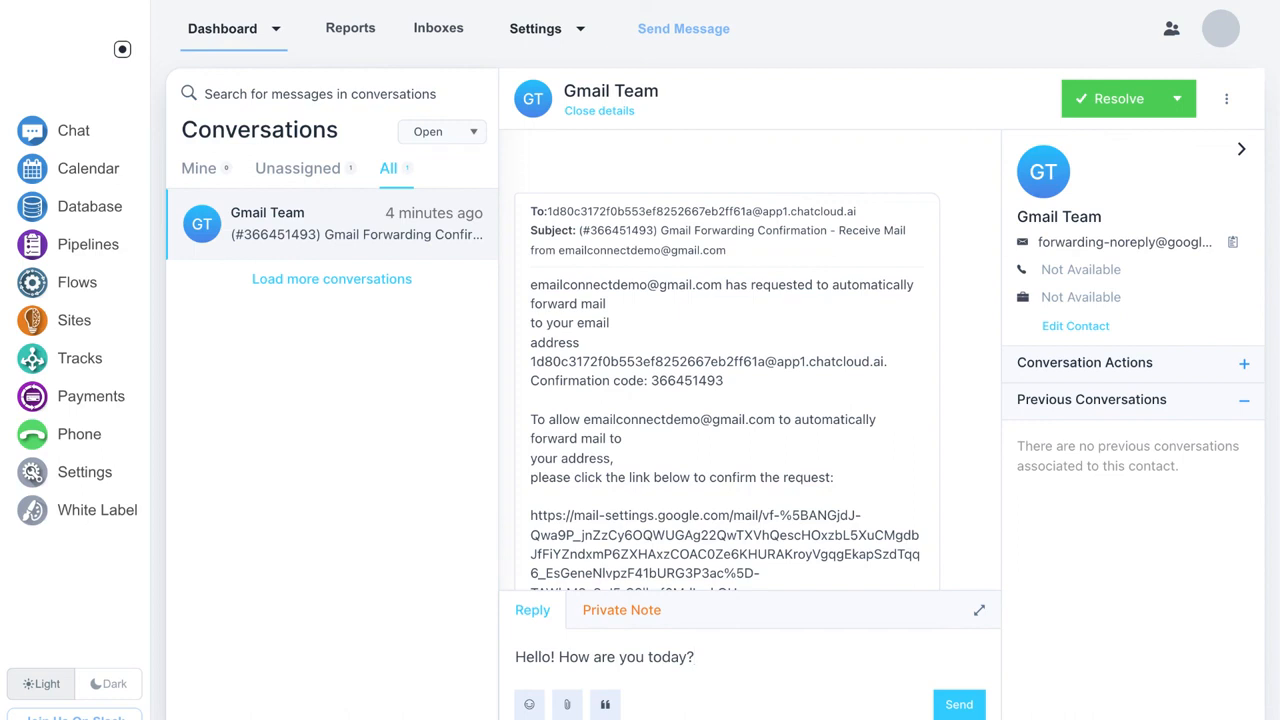
{"action": "scroll", "coordinate": [720, 477], "scroll_direction": "down", "scroll_amount": 2}
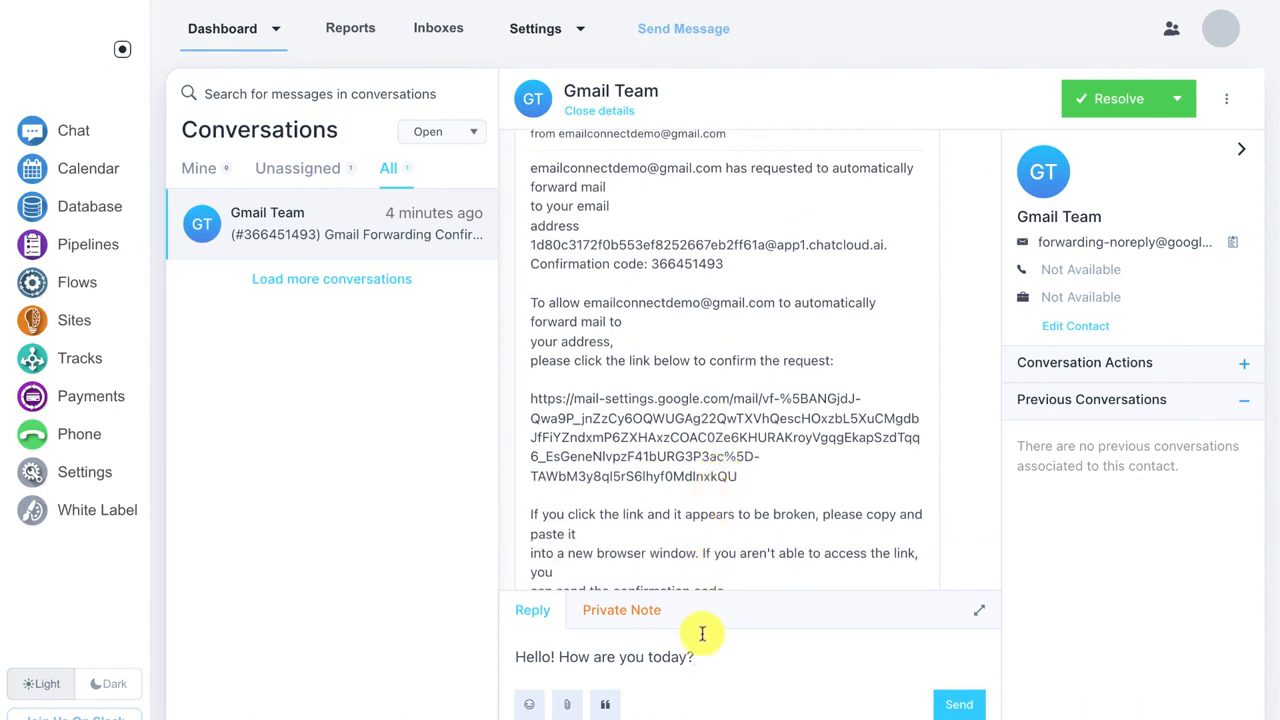
{"action": "left_click_drag", "start_coordinate": [700, 657], "coordinate": [488, 660]}
{"action": "key", "text": "ctrl+c"}
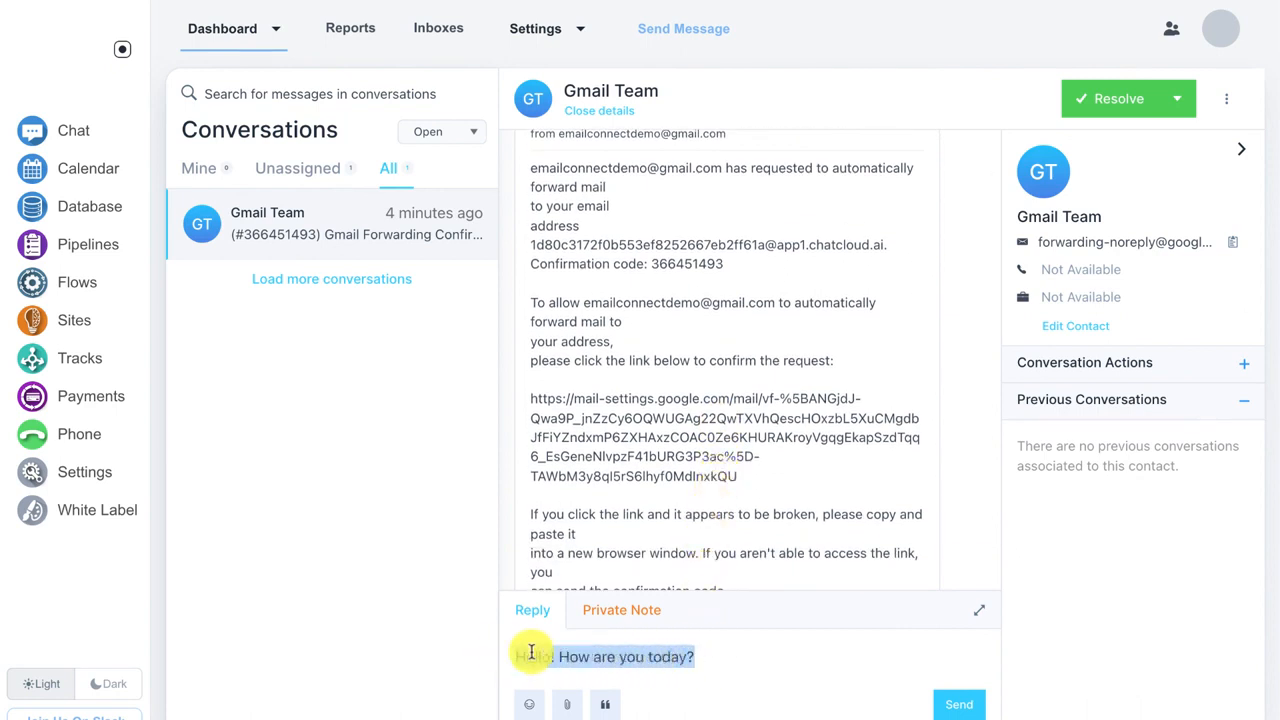
{"action": "key", "text": "BackSpace"}
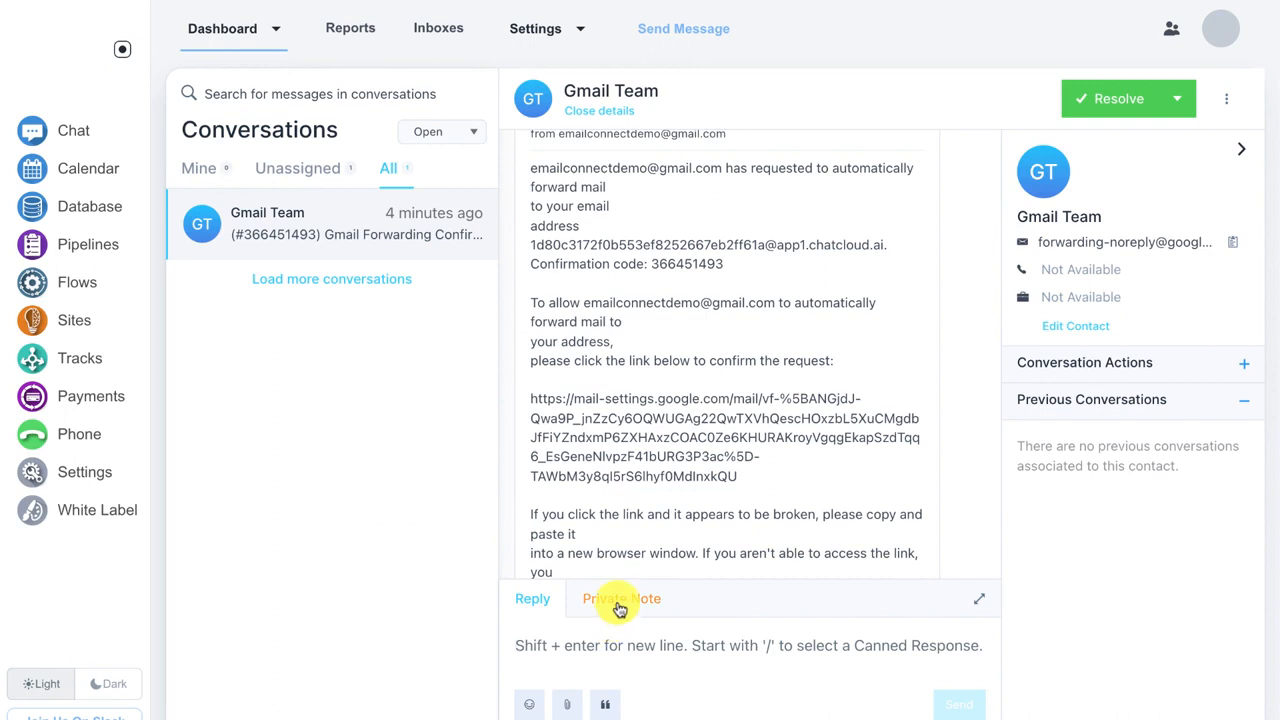
Step: Paste 'Hello! How are you today?' into a private note and add it to Gmail Team
{"action": "left_click", "coordinate": [618, 600]}
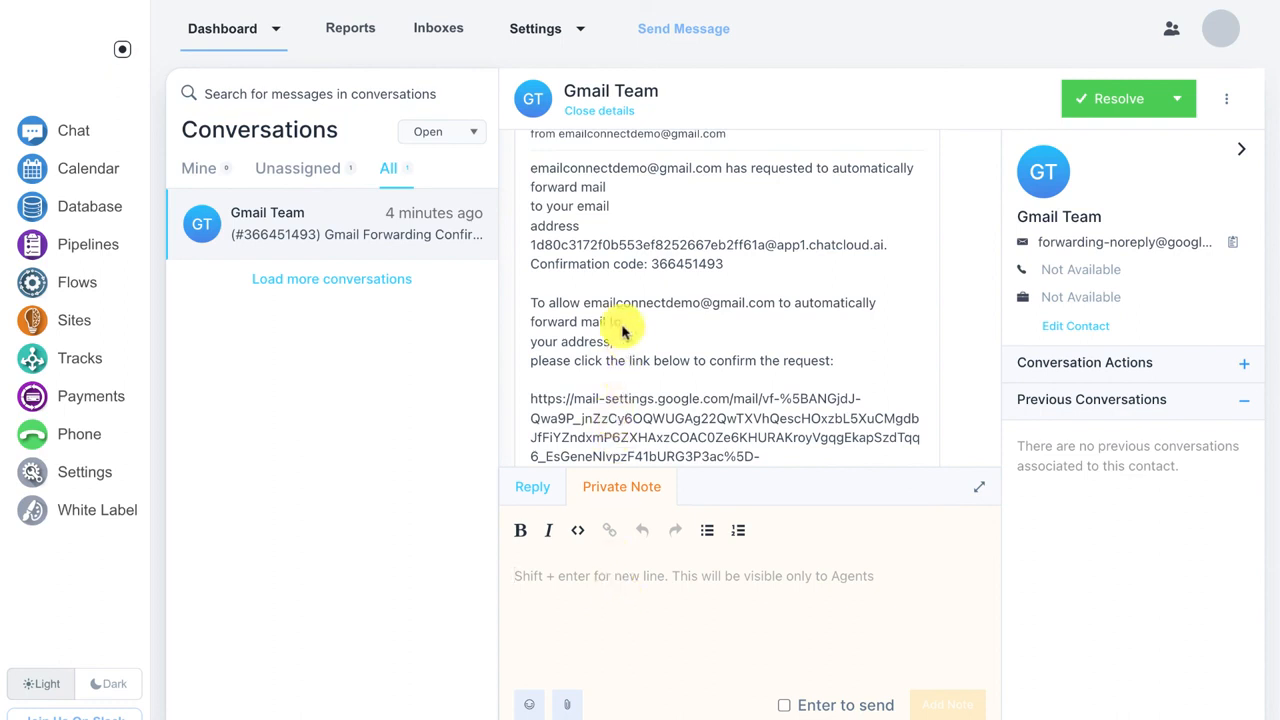
{"action": "key", "text": "ctrl+v"}
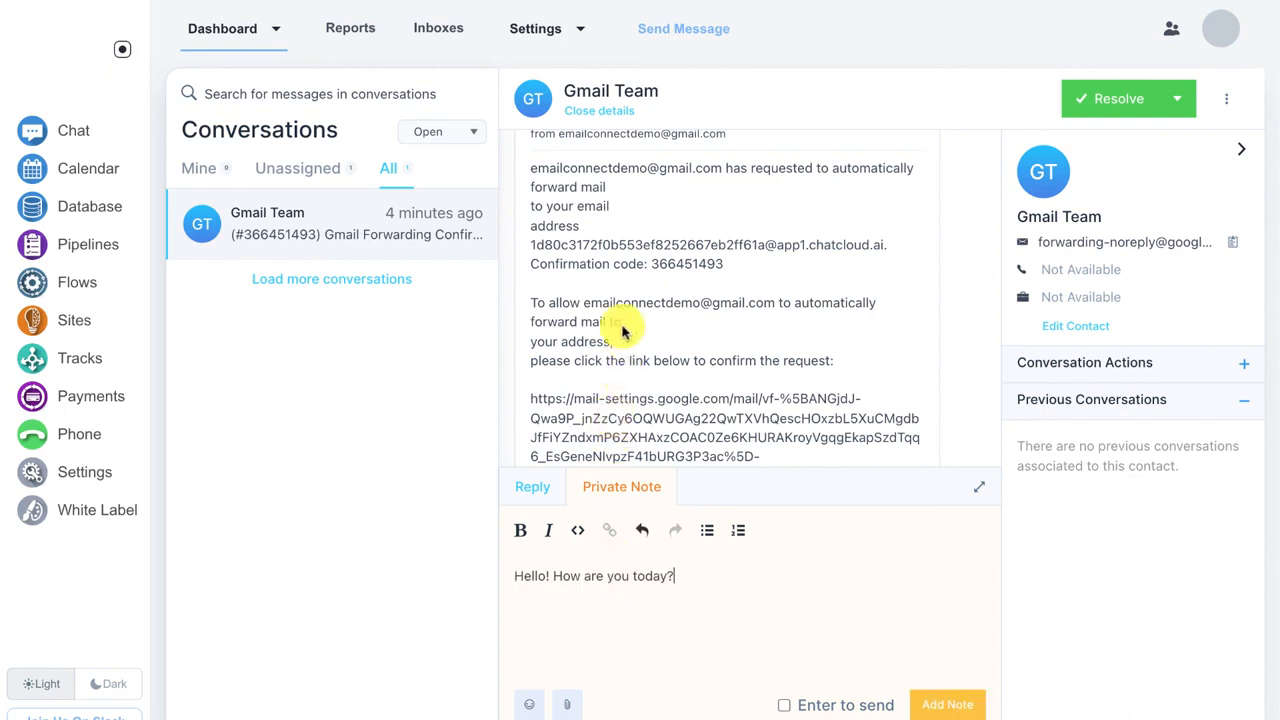
{"action": "left_click", "coordinate": [955, 703]}
{"action": "scroll", "coordinate": [858, 300], "scroll_direction": "down", "scroll_amount": 10}
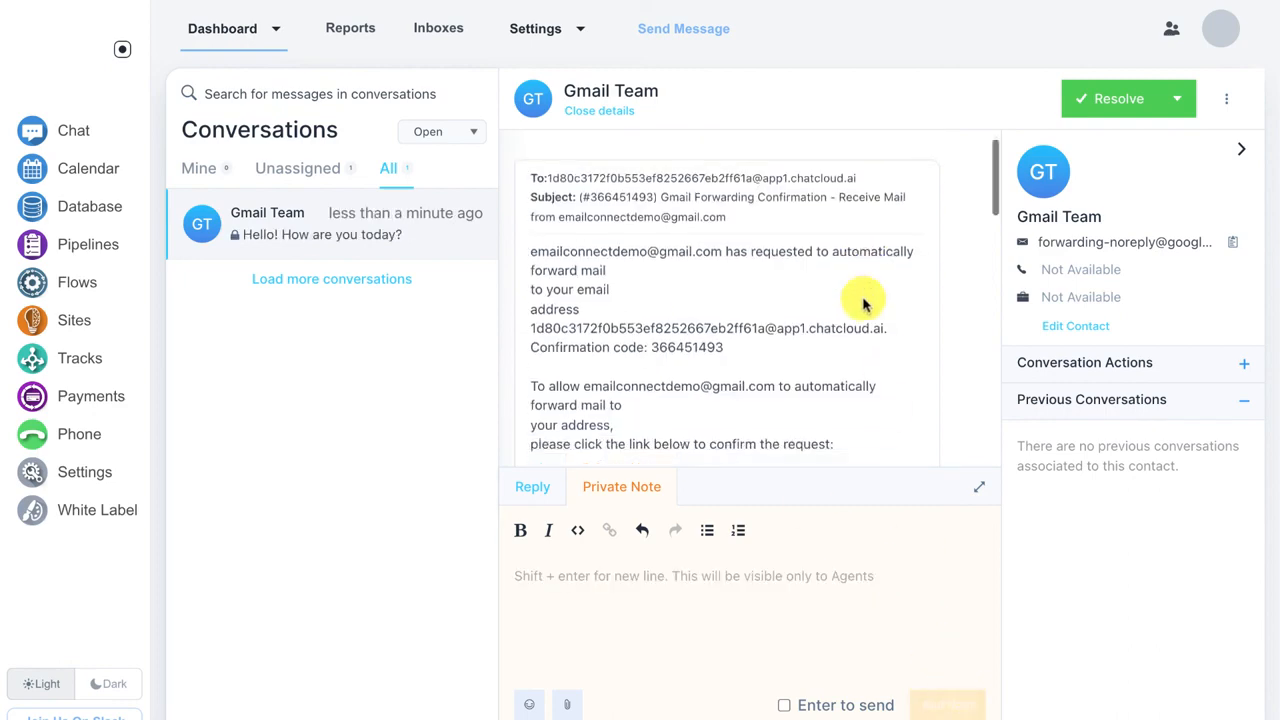
{"action": "scroll", "coordinate": [864, 304], "scroll_direction": "down", "scroll_amount": 1}
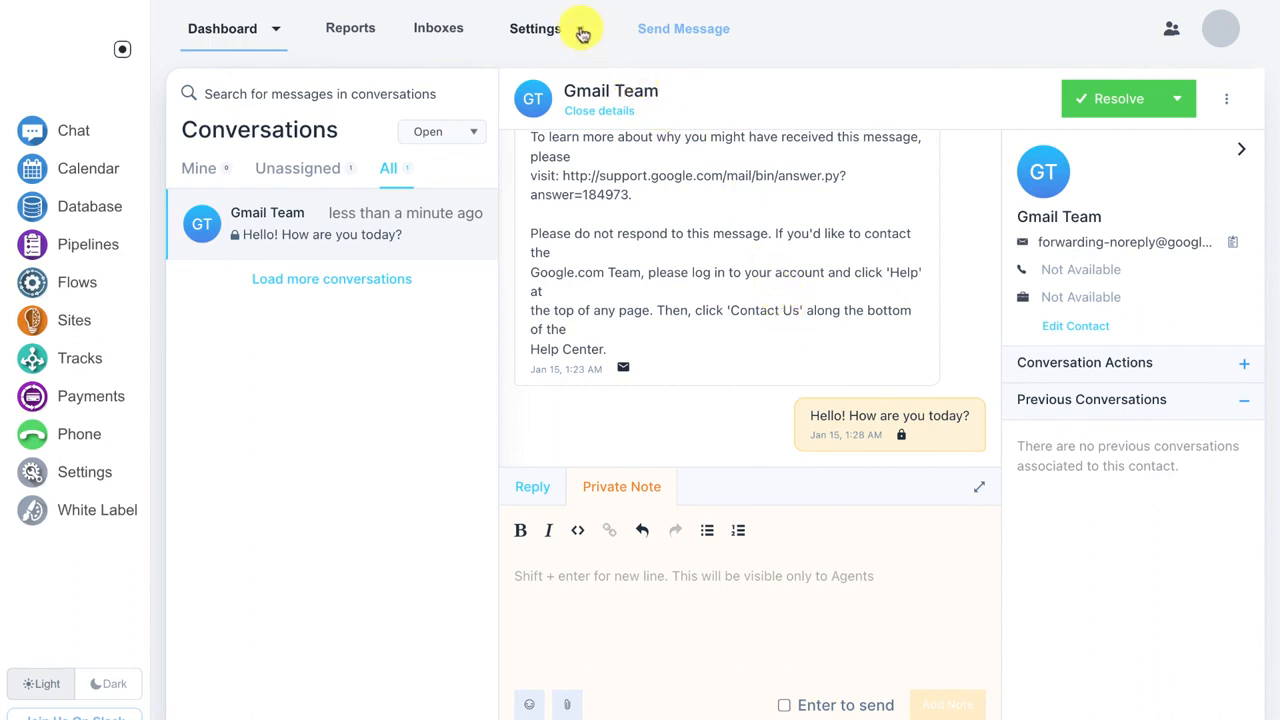
Step: Check the Teams settings page, which lists no teams, then return to the conversations dashboard
{"action": "left_click", "coordinate": [574, 28]}
{"action": "left_click", "coordinate": [543, 108]}
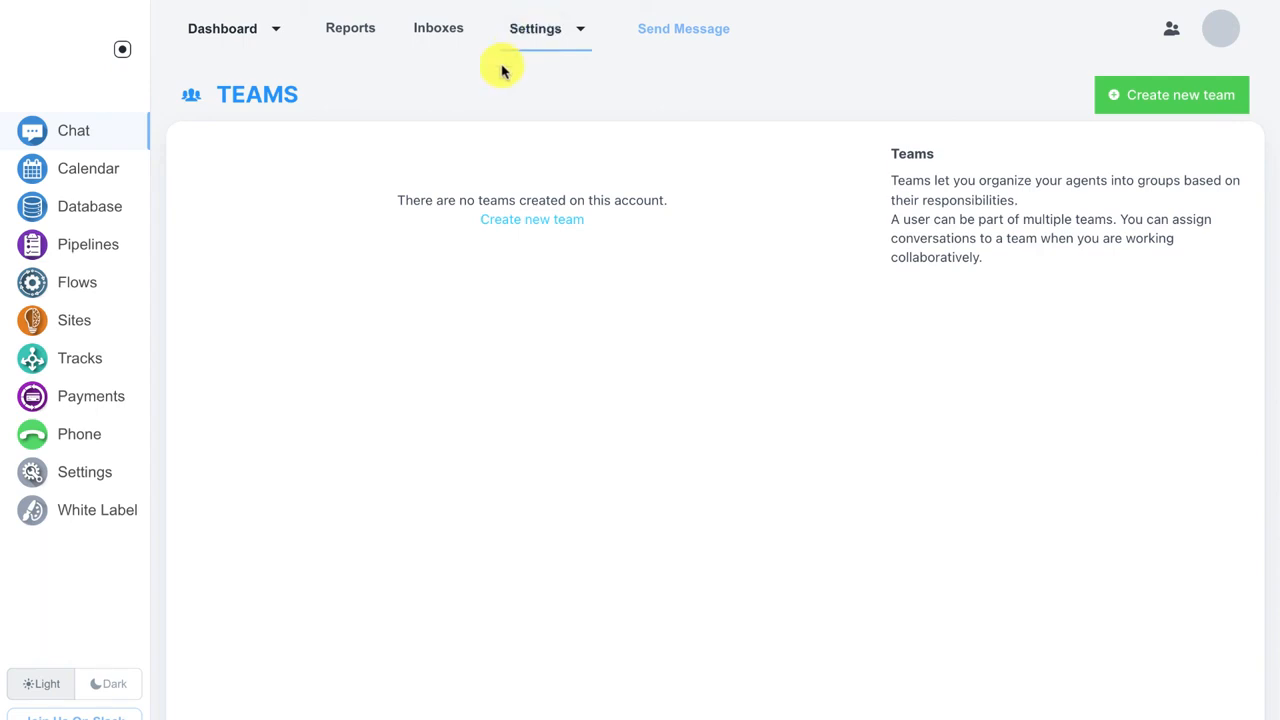
{"action": "left_click", "coordinate": [232, 38]}
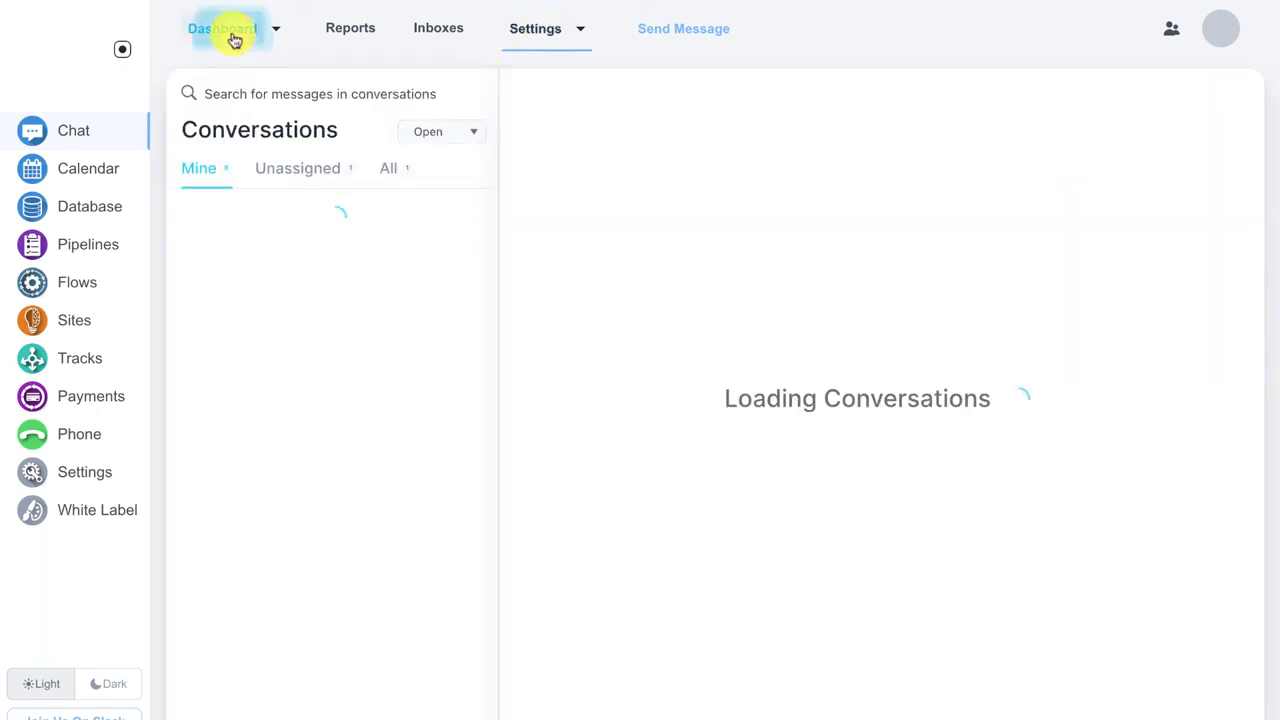